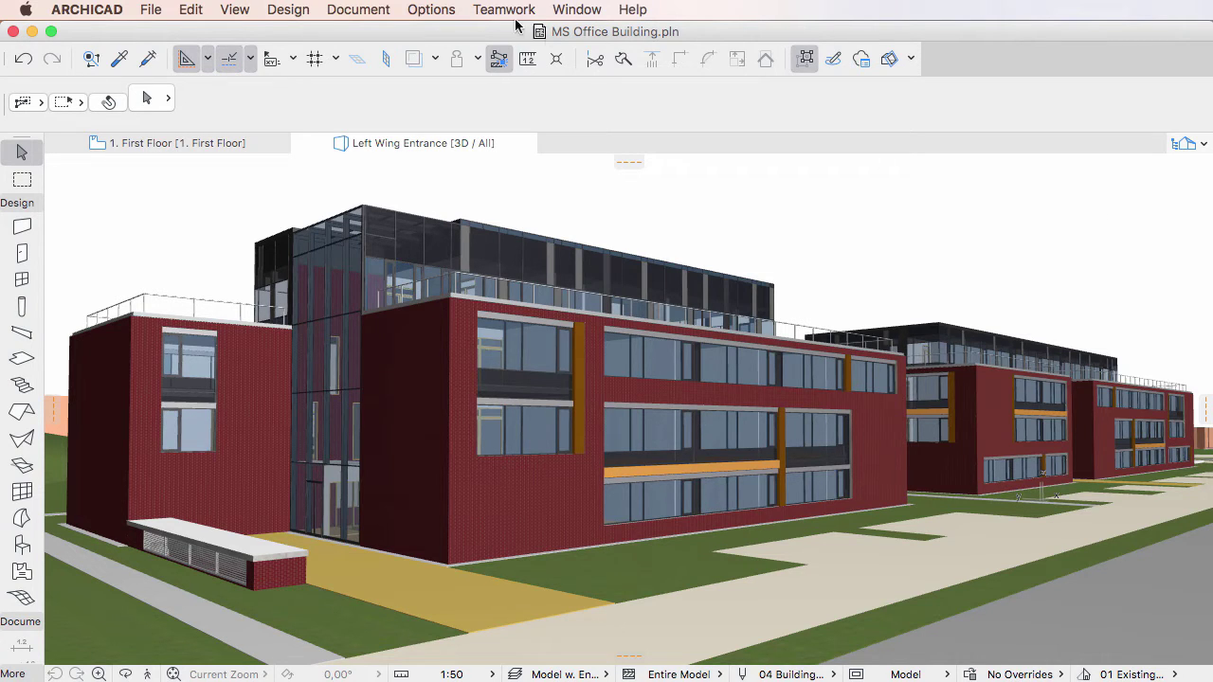
- Add the Barcode, Model and Serial No. properties as fields to the CW-01 Curtain Walls schedule scheme
click(379, 11)
mouse_move(510, 315)
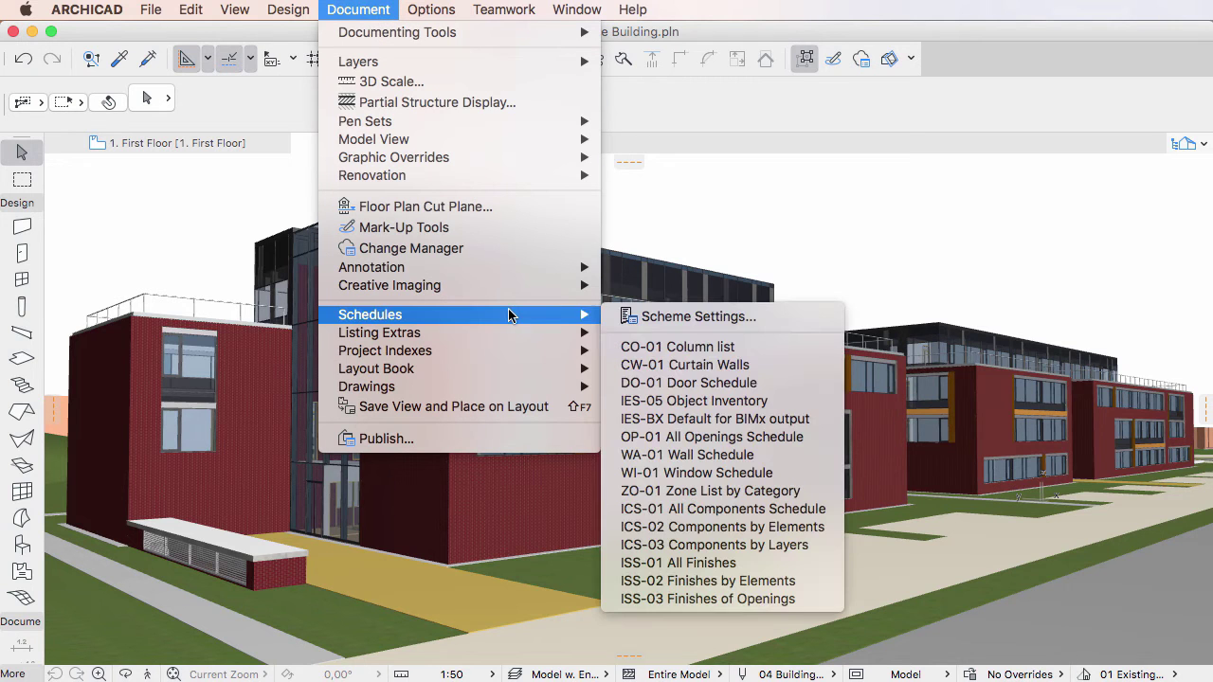
click(777, 320)
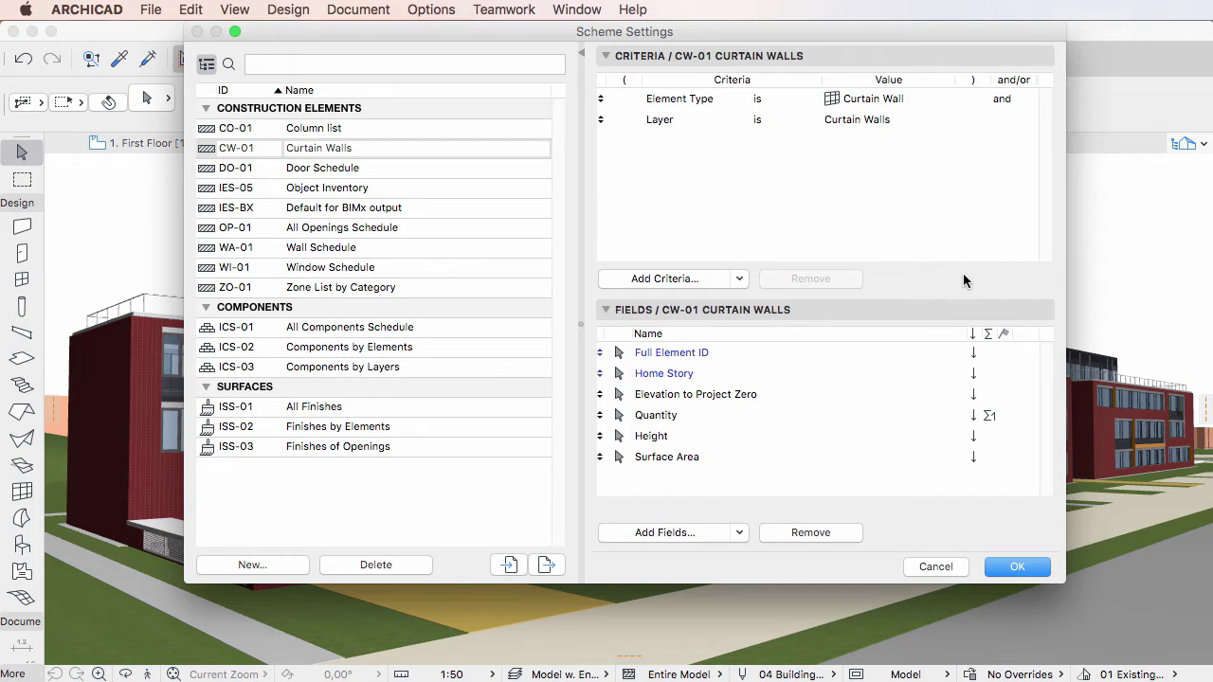
click(641, 533)
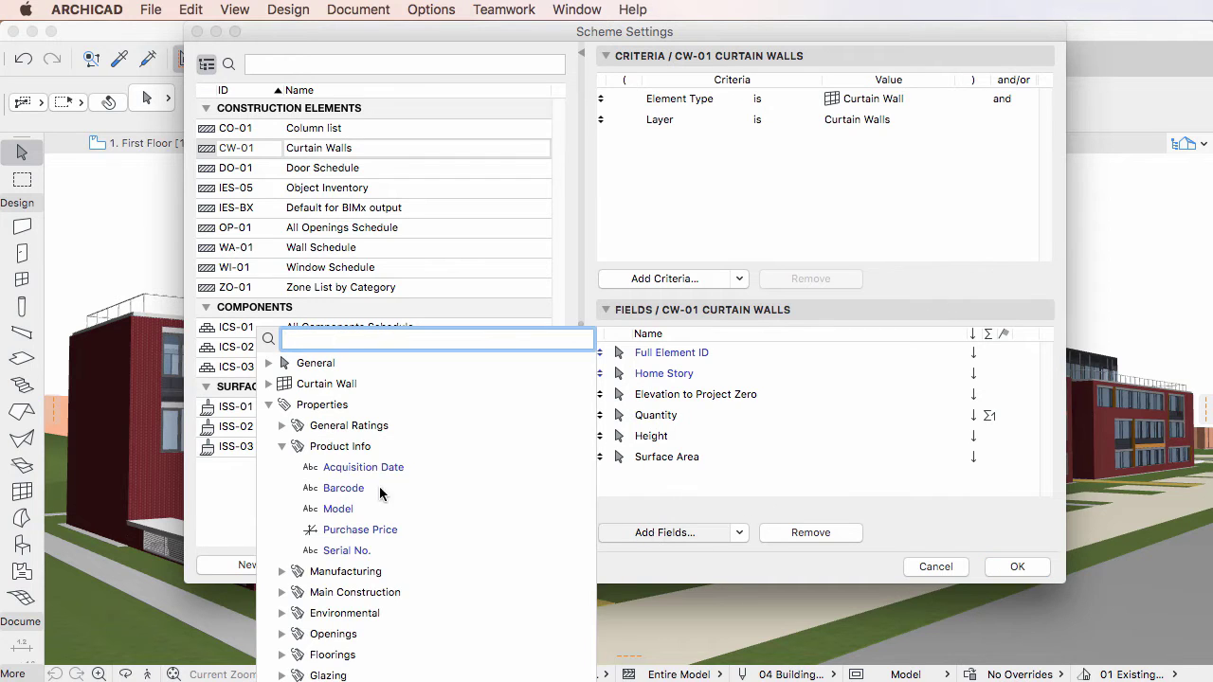
double_click(343, 488)
double_click(338, 509)
double_click(346, 551)
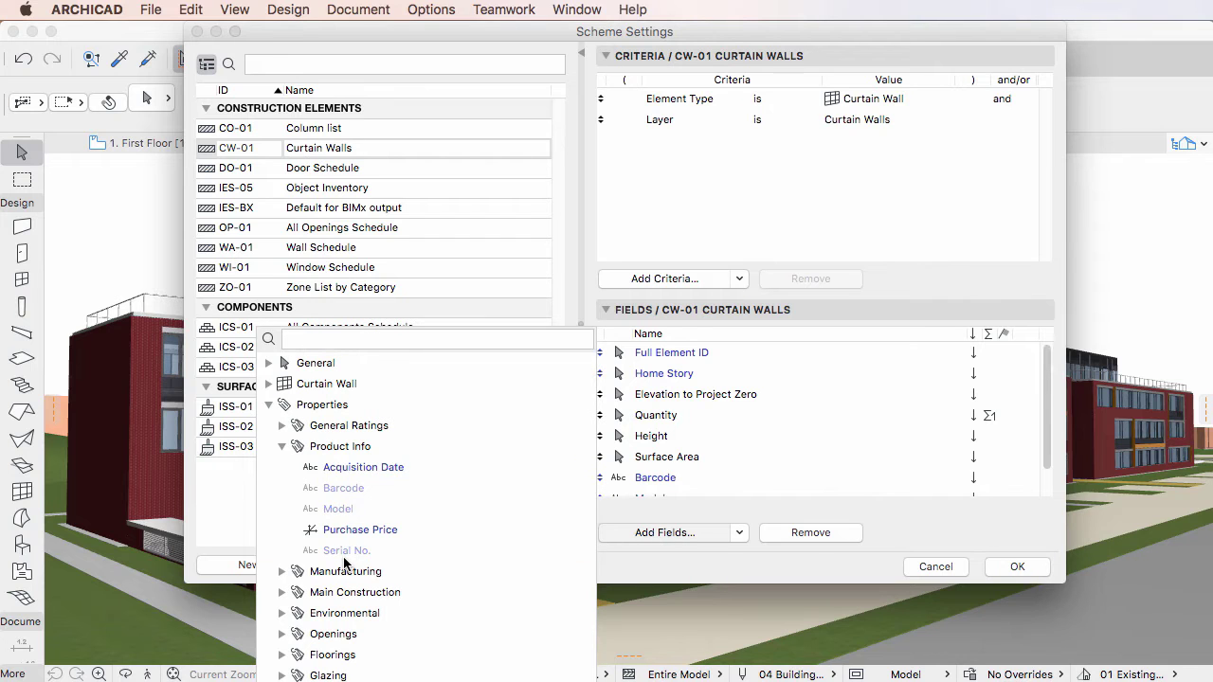
click(834, 461)
scroll(854, 465, down, 2)
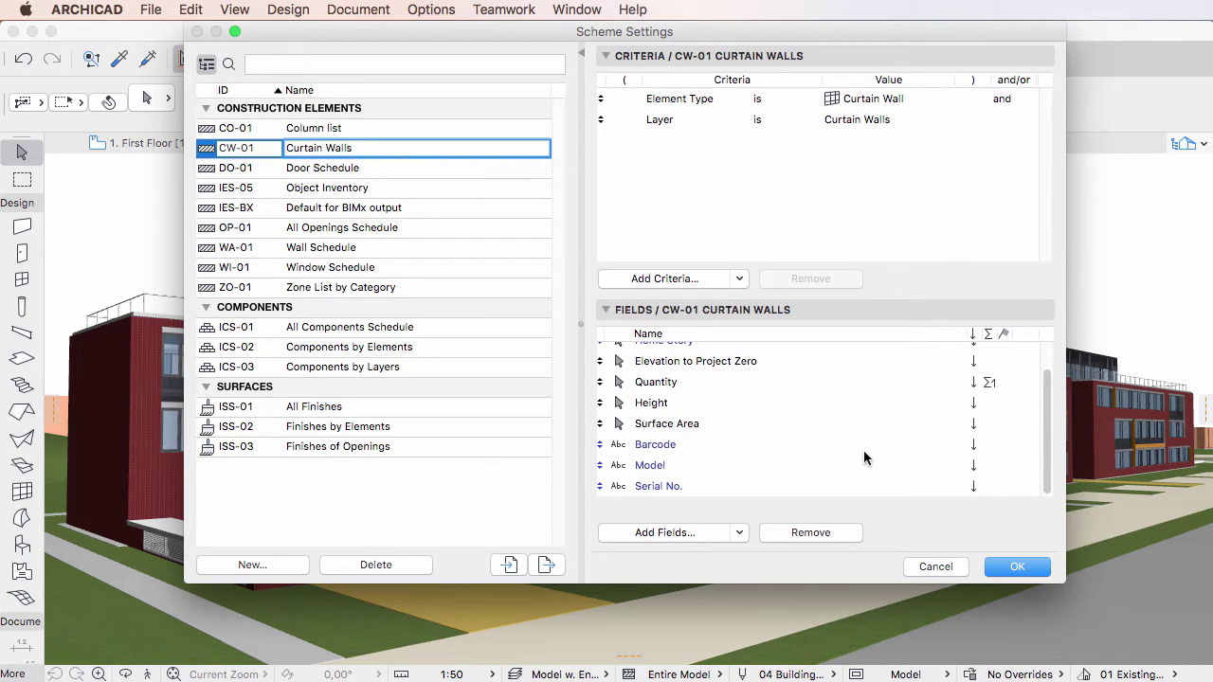
click(1019, 566)
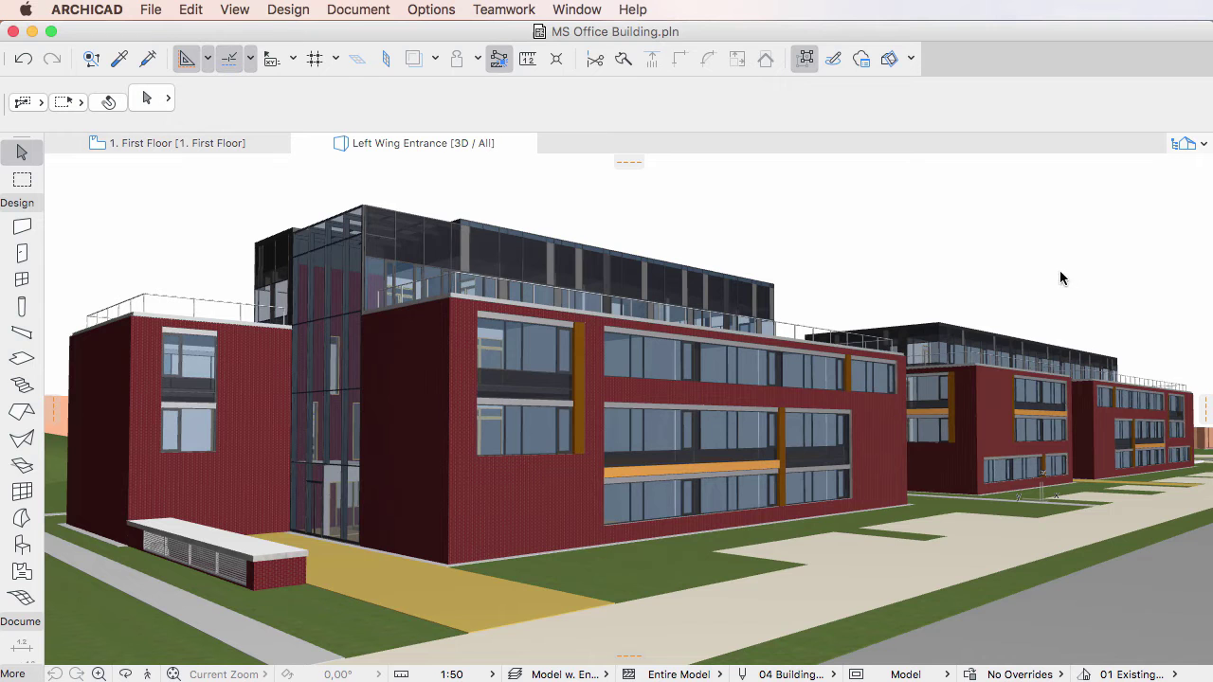
- Open the CW-01 Curtain Walls schedule
click(364, 10)
mouse_move(516, 333)
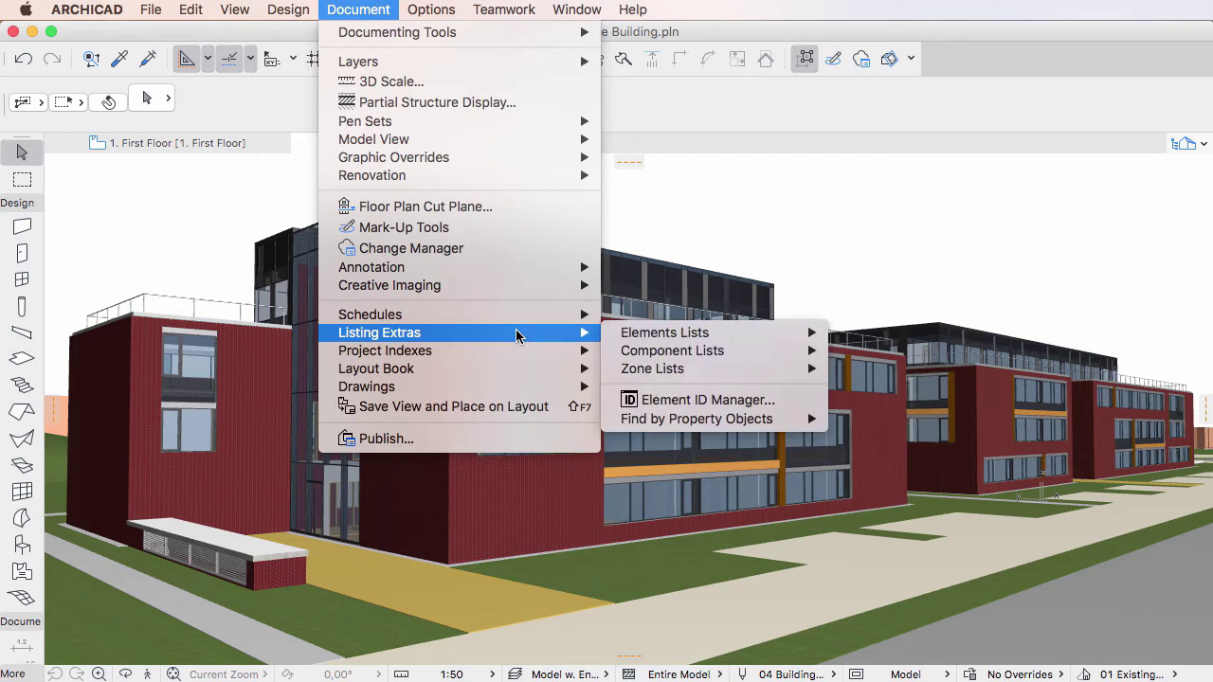
mouse_move(474, 314)
click(772, 369)
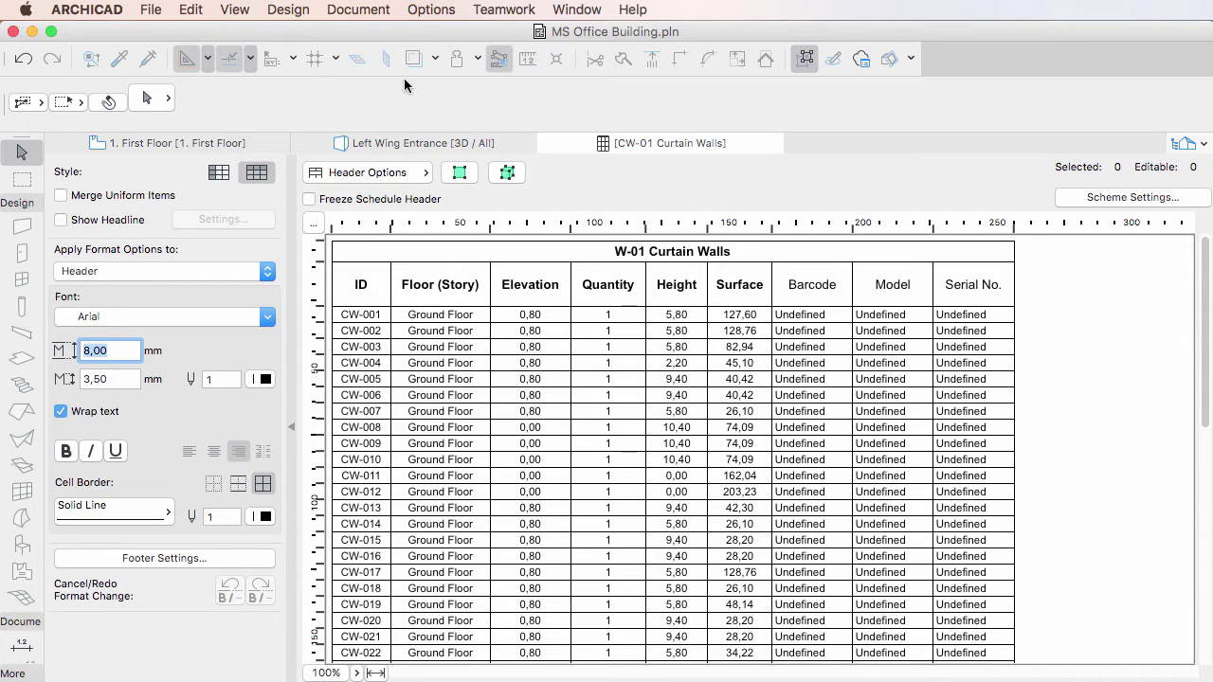
- Start exporting property values from the schedule, targeting CW Properties-Barcode-Model-Serial.xlsx in the To consultant folder
click(151, 9)
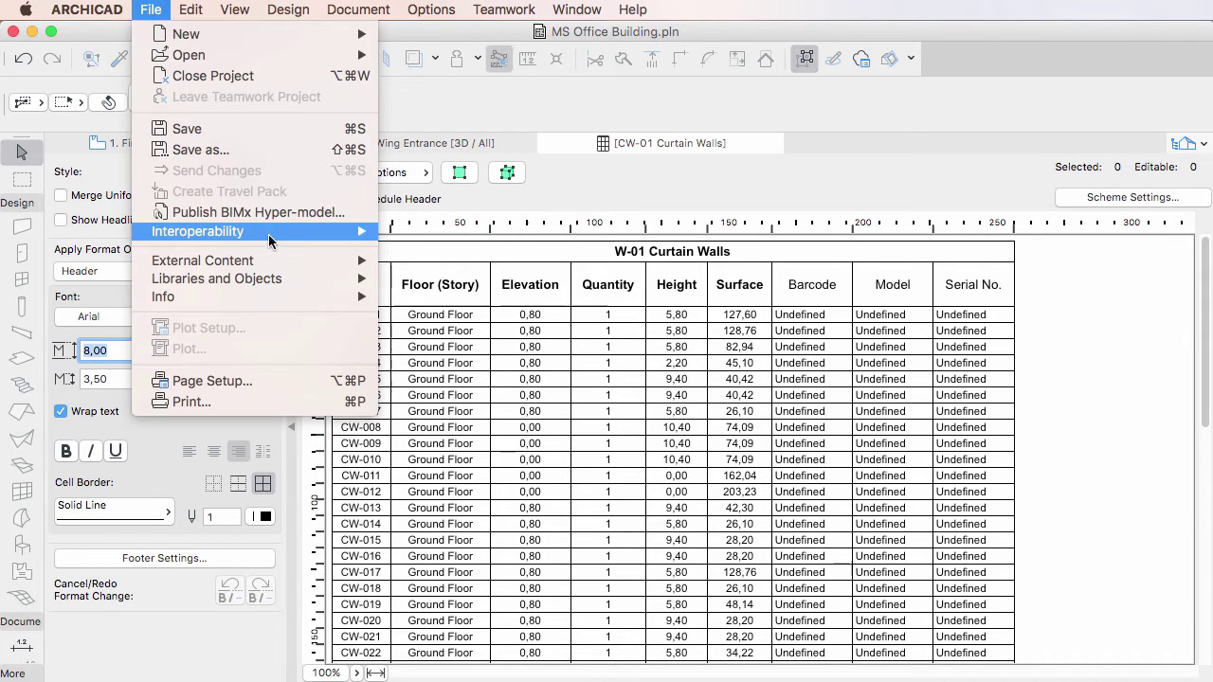
mouse_move(270, 238)
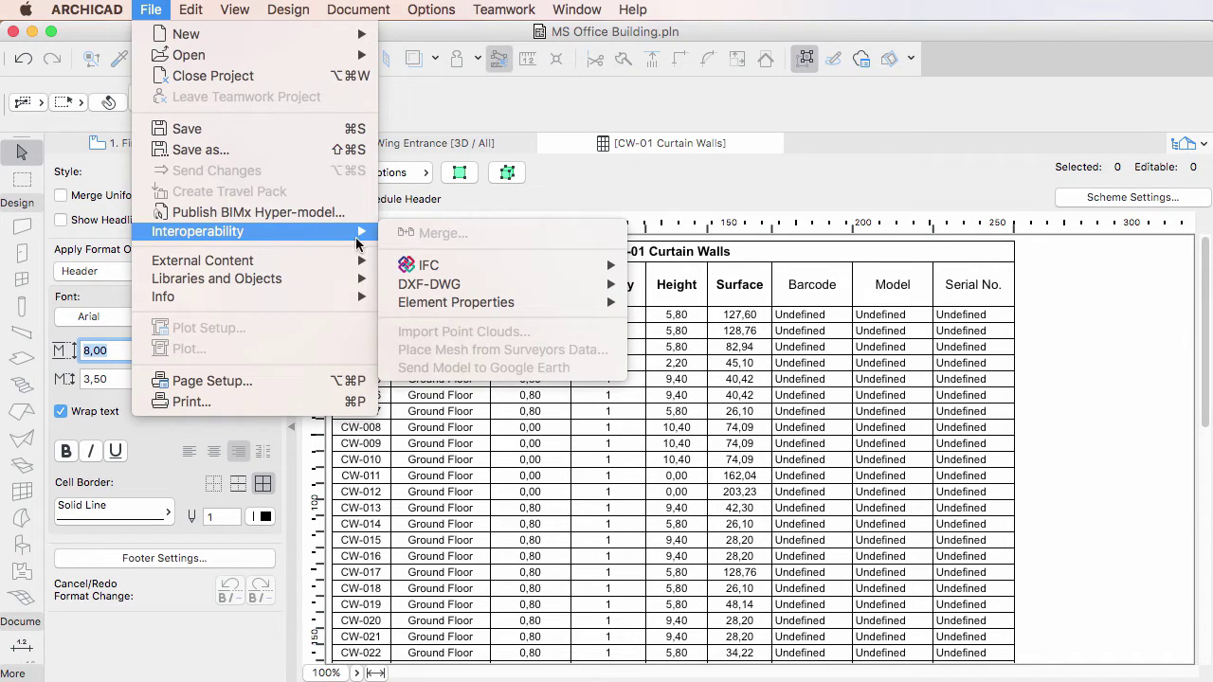
mouse_move(558, 303)
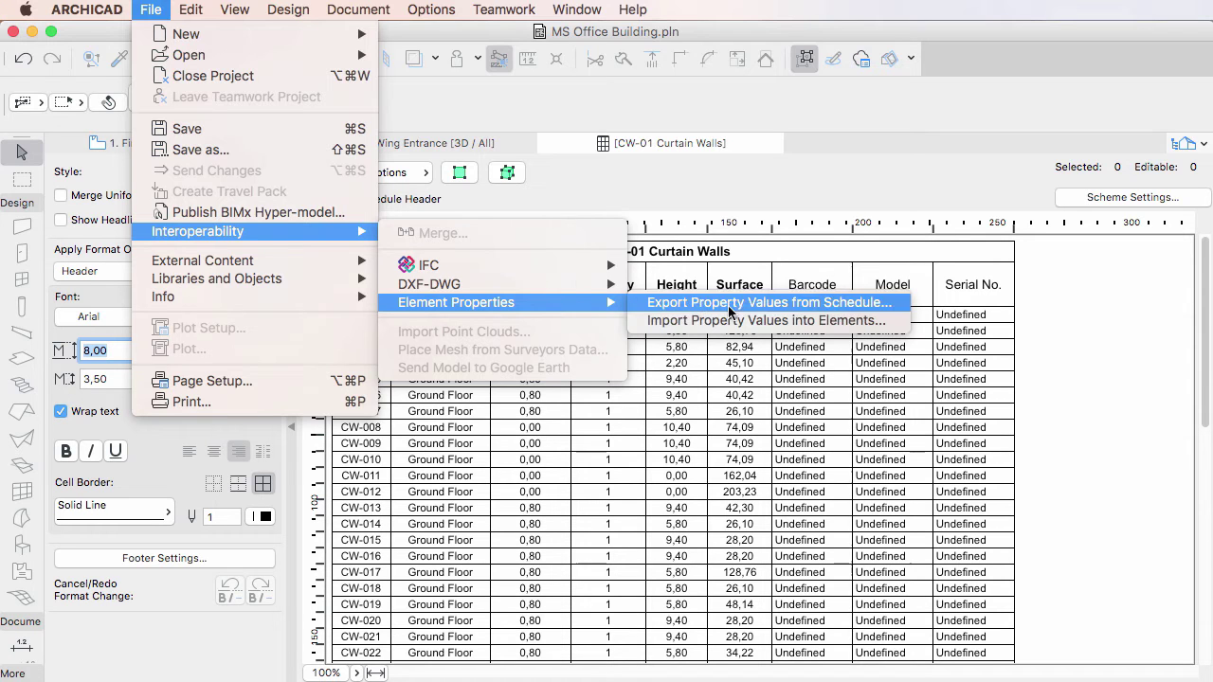
click(899, 304)
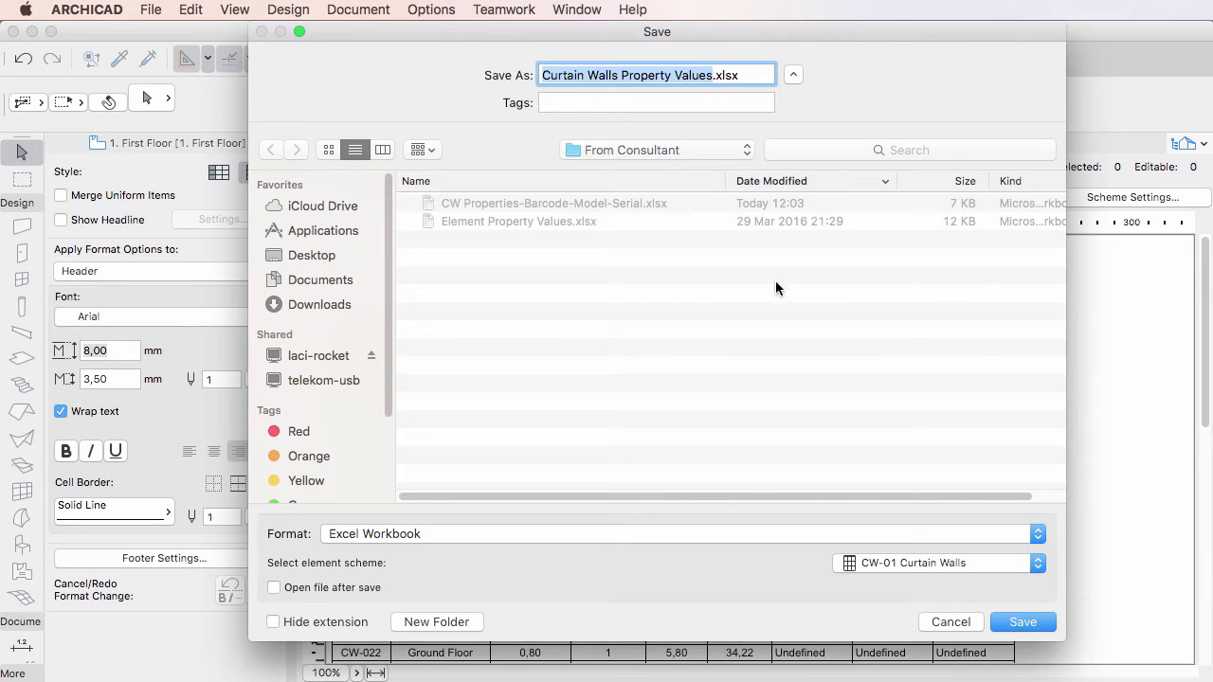
click(666, 152)
click(666, 162)
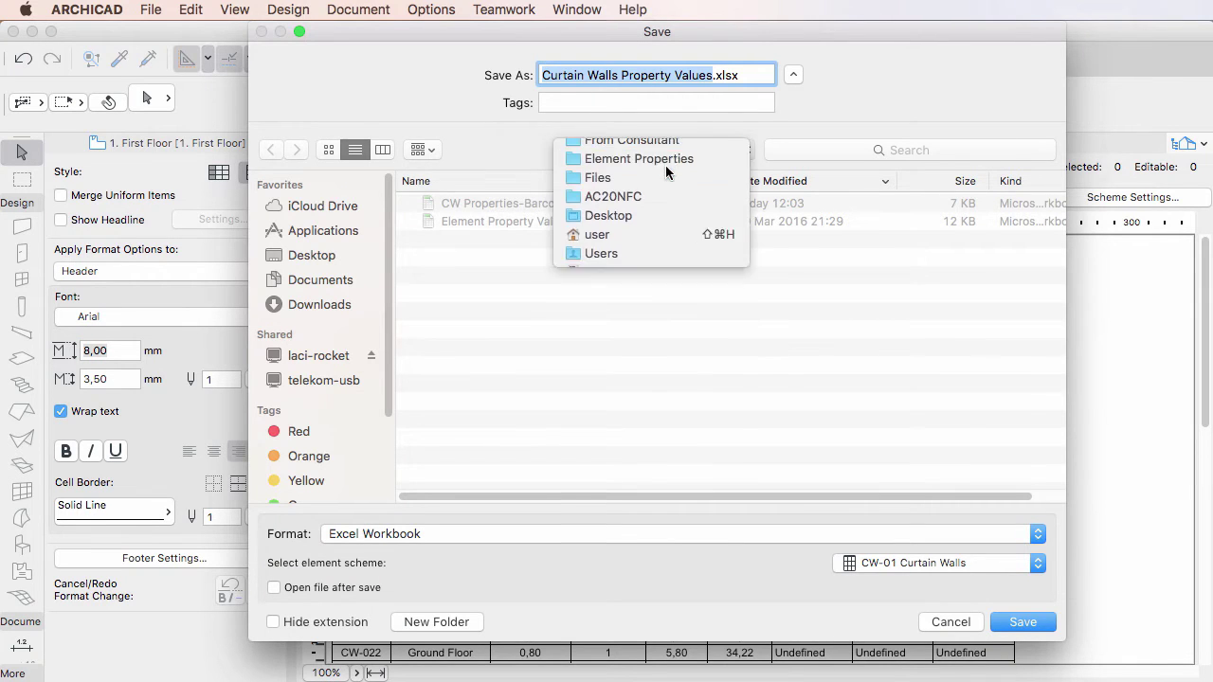
double_click(472, 256)
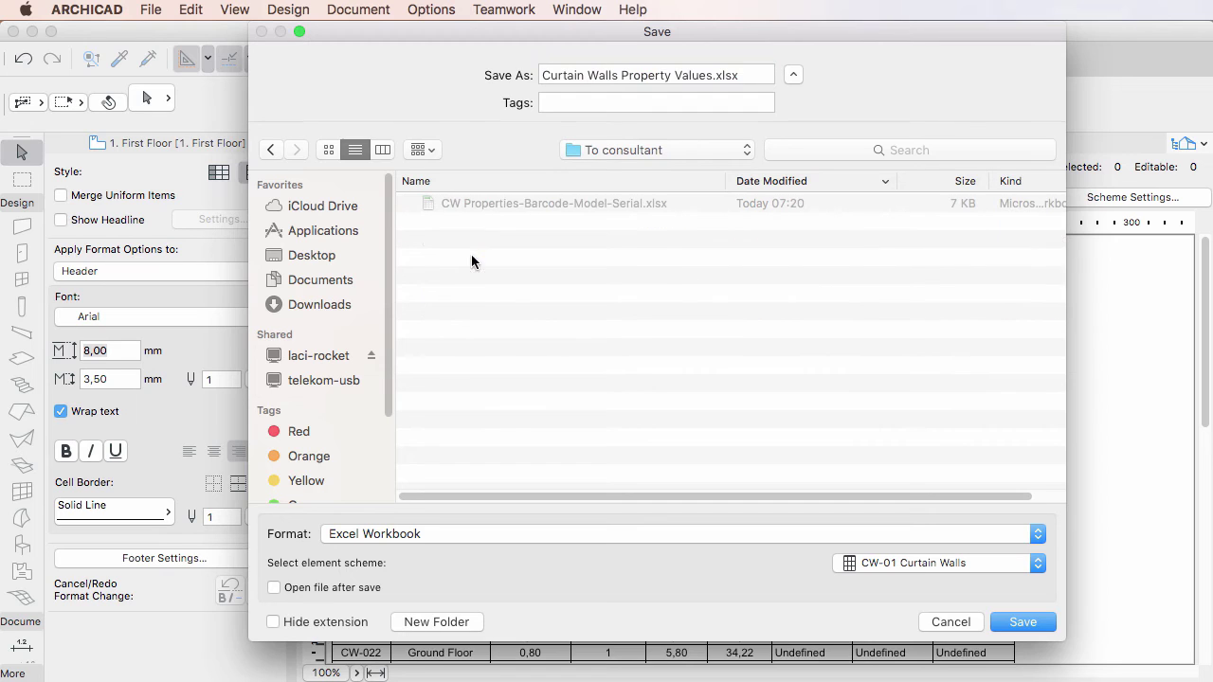
click(513, 202)
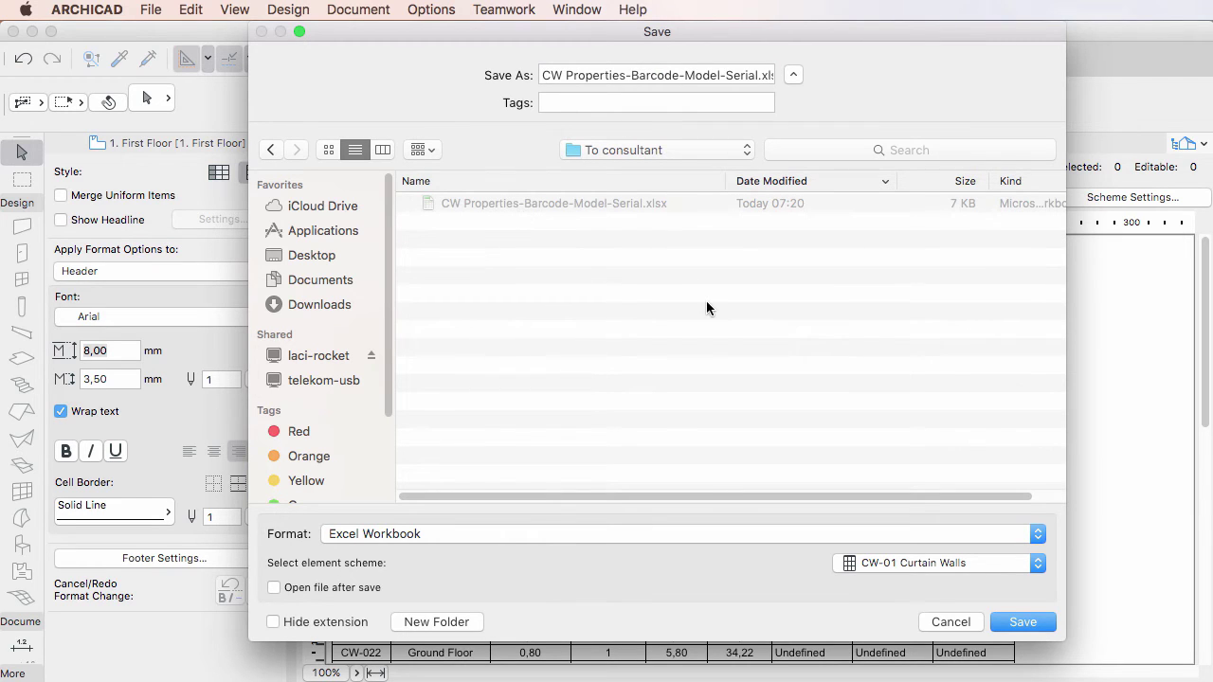
- Export with the CW-01 Curtain Walls element scheme, replacing the existing workbook of the same name
click(1041, 568)
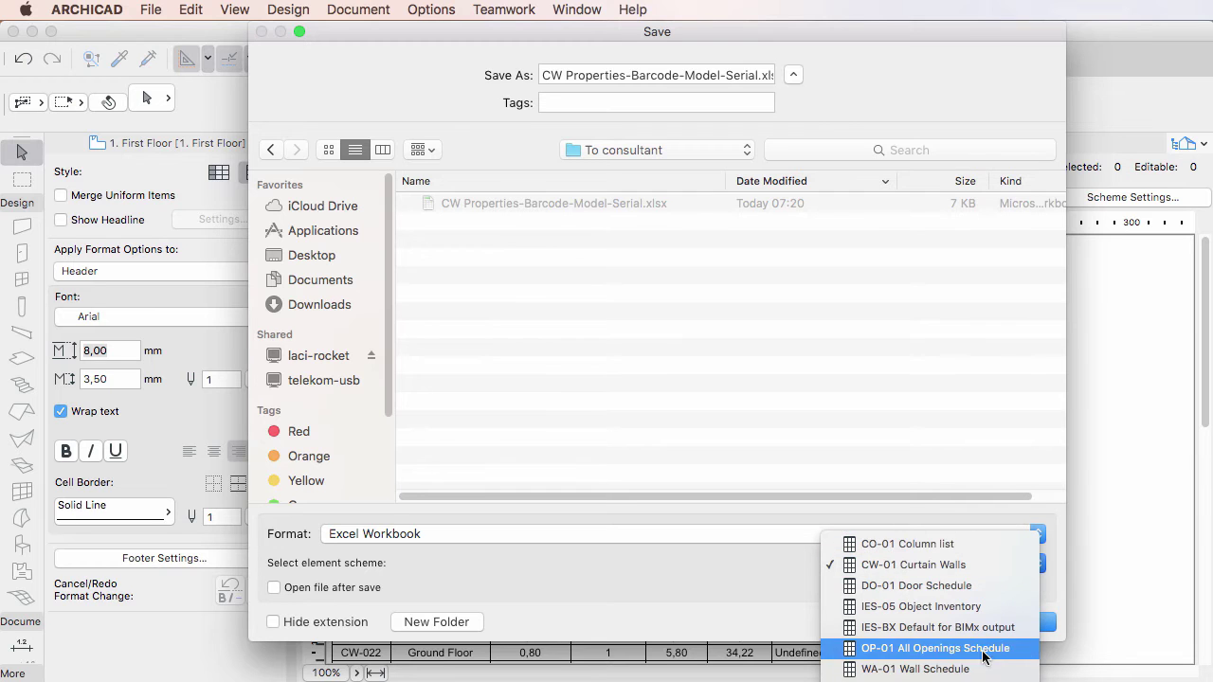
click(973, 570)
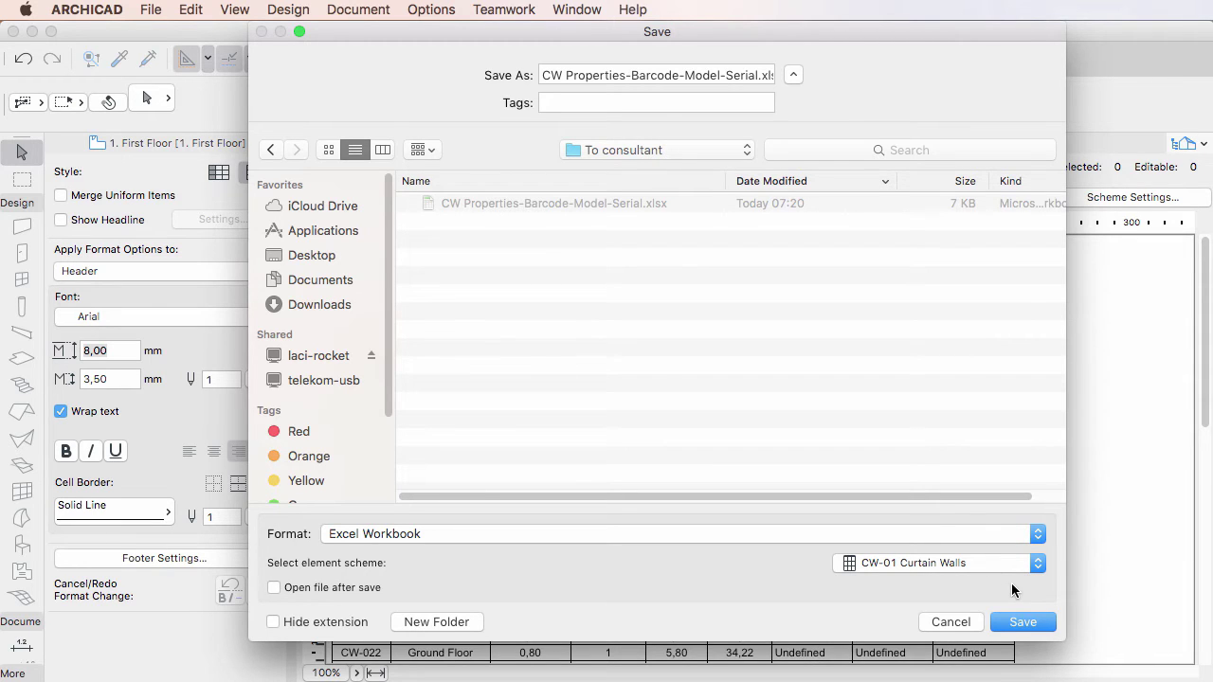
click(1047, 624)
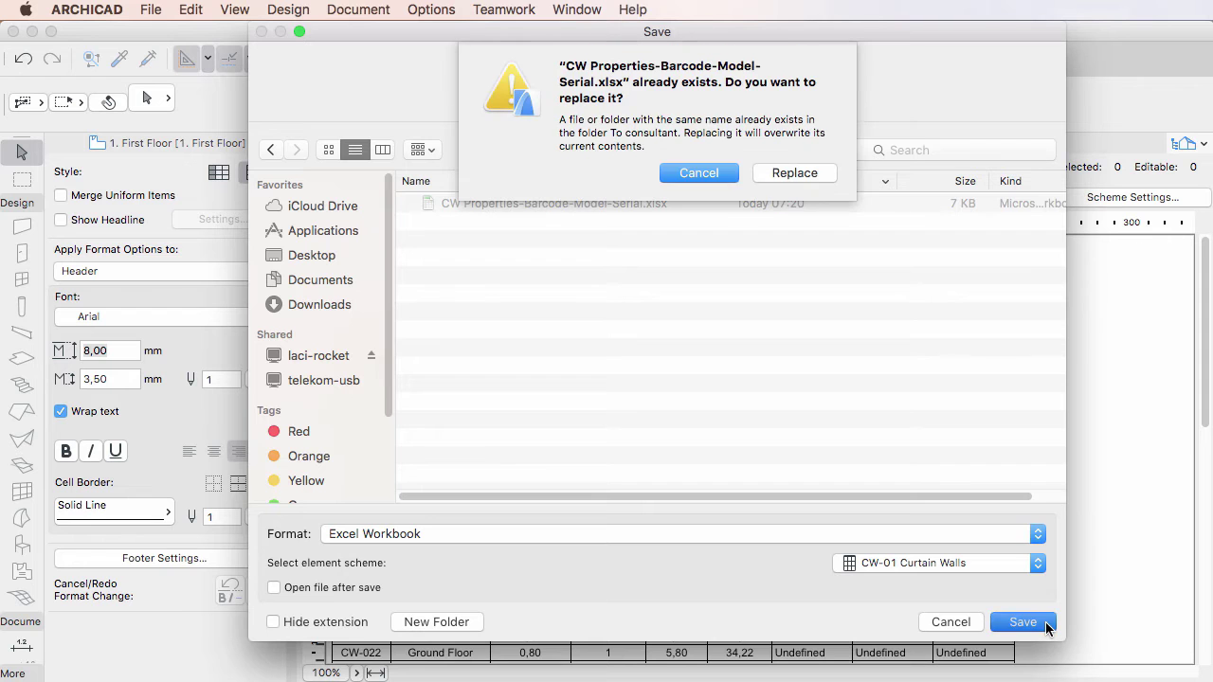
click(810, 171)
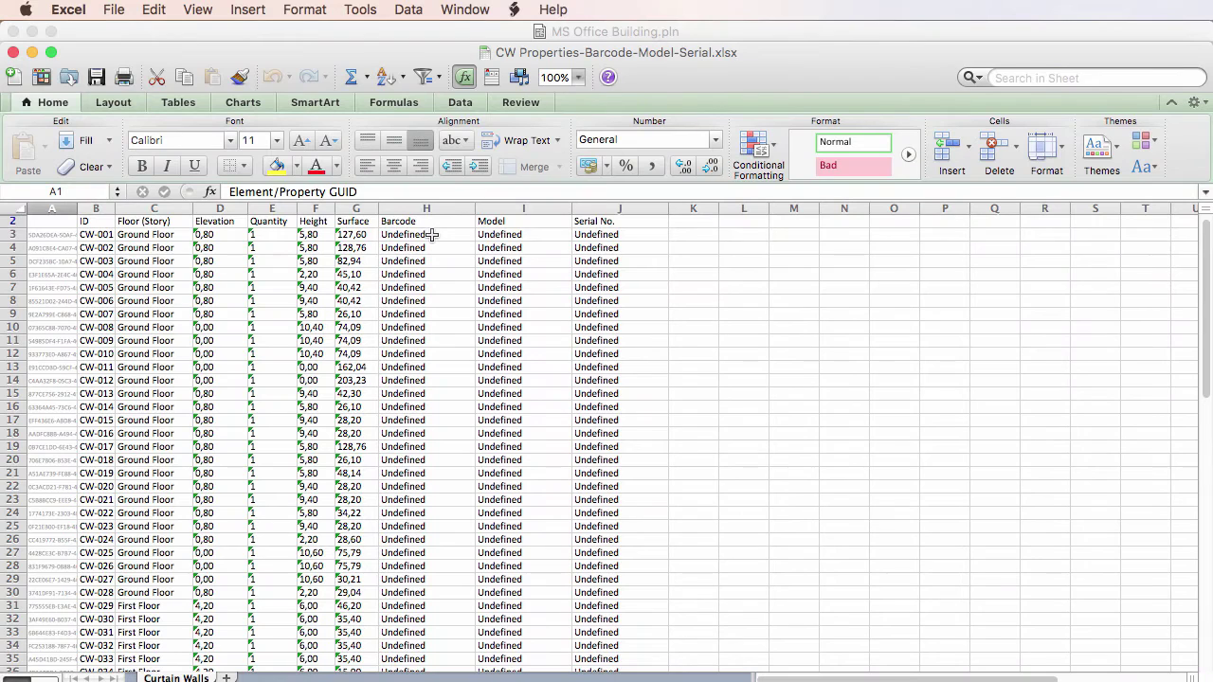
- In the exported workbook in Excel, enter the barcodes 257 for CW-001 and 866 for CW-002
click(431, 234)
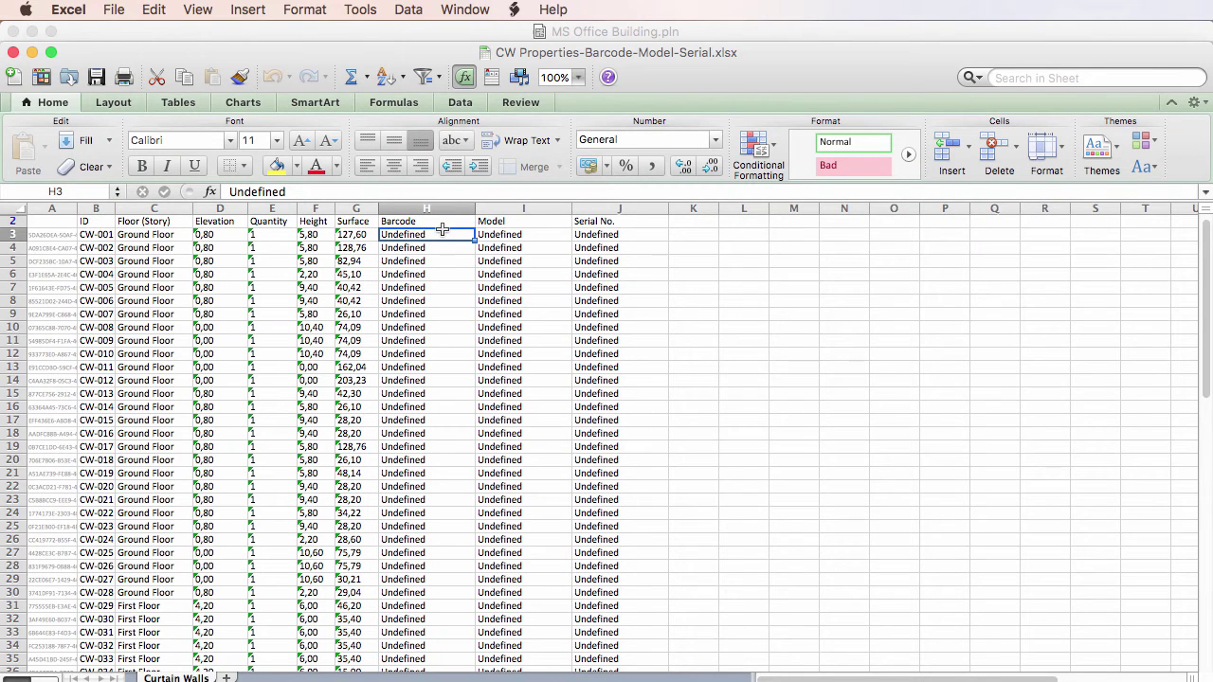
click(442, 191)
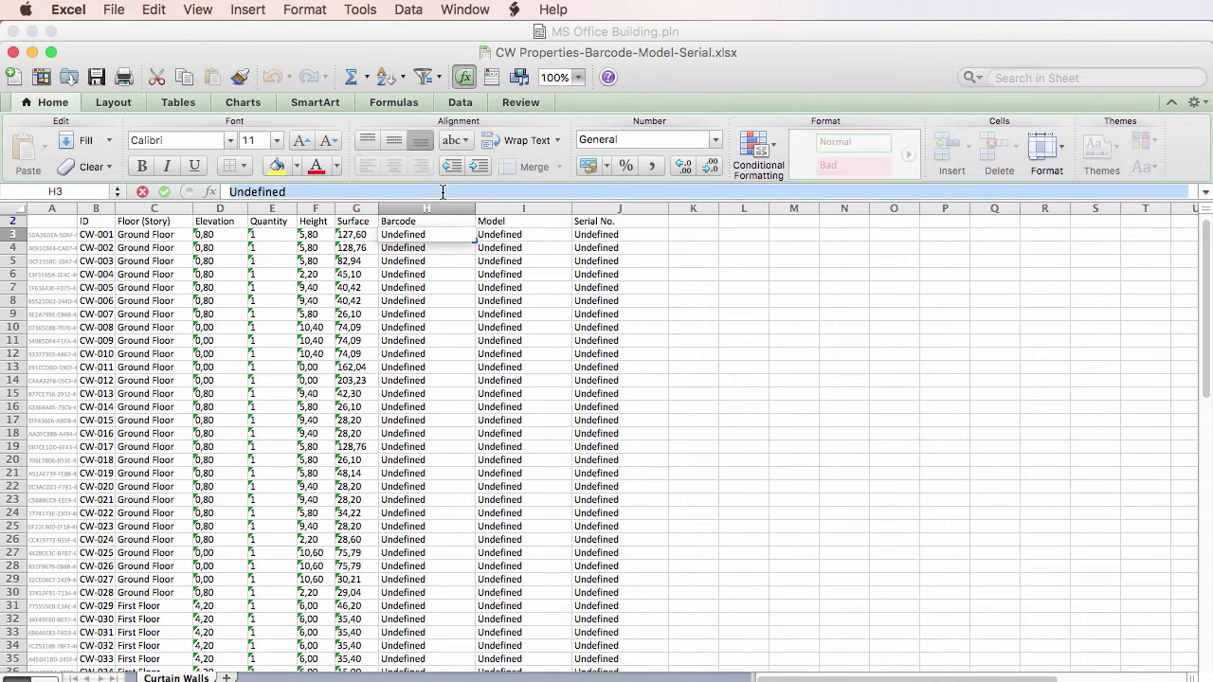
text(257)
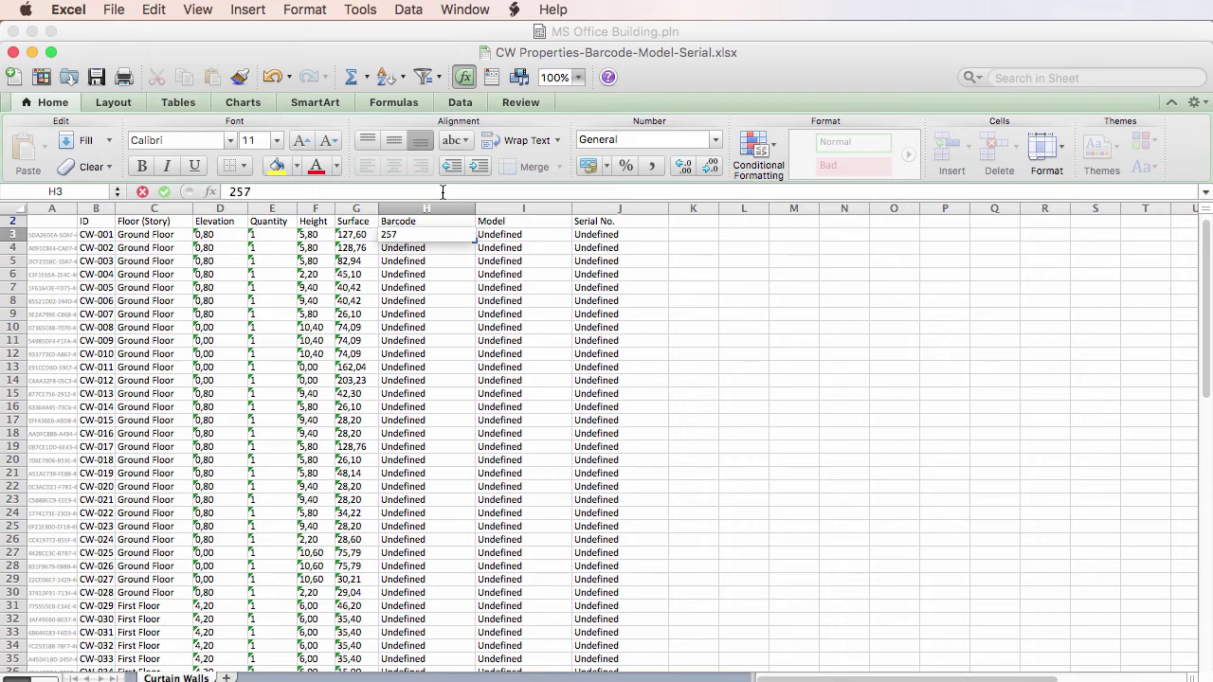
key(Return)
text(866)
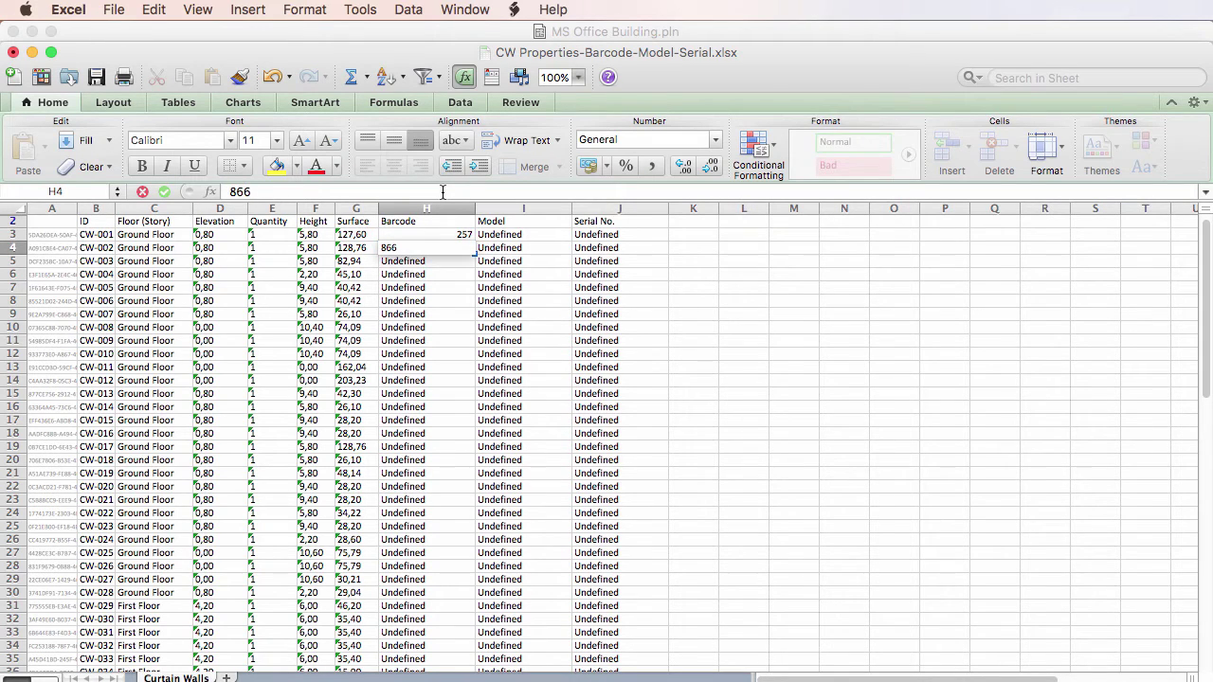
key(Return)
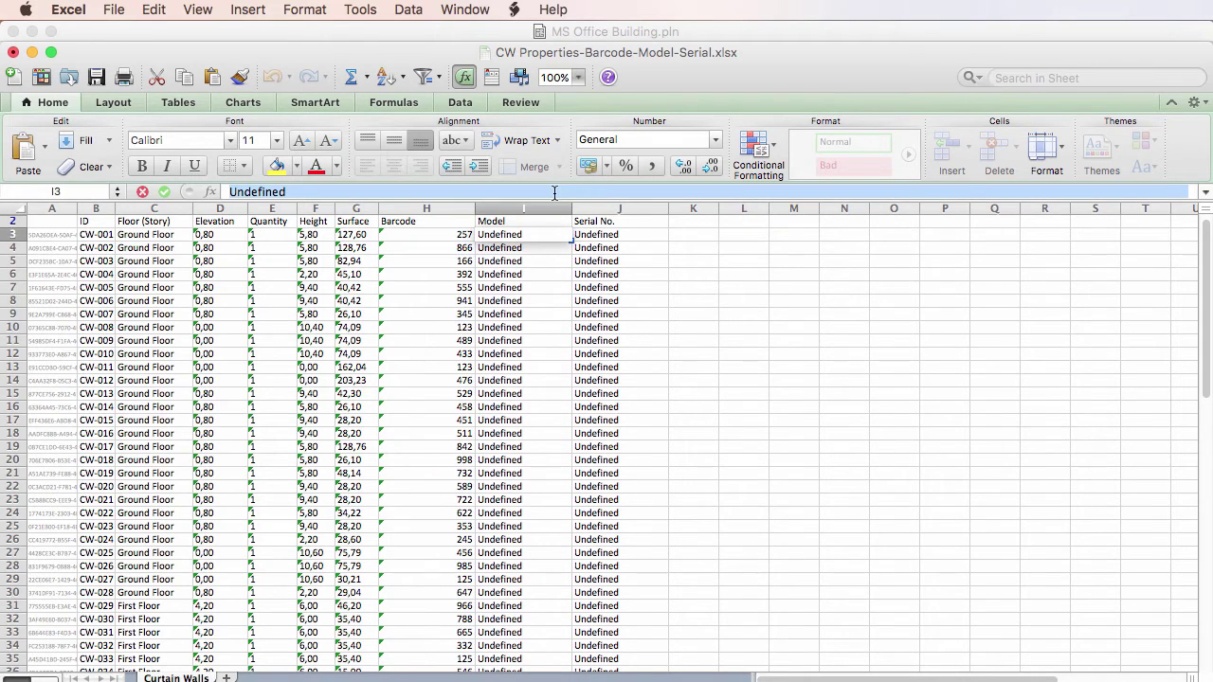
- Fill in the Model column with Model 4 for CW-001 and CW-002 and Model 3 for CW-003
text(Model 4)
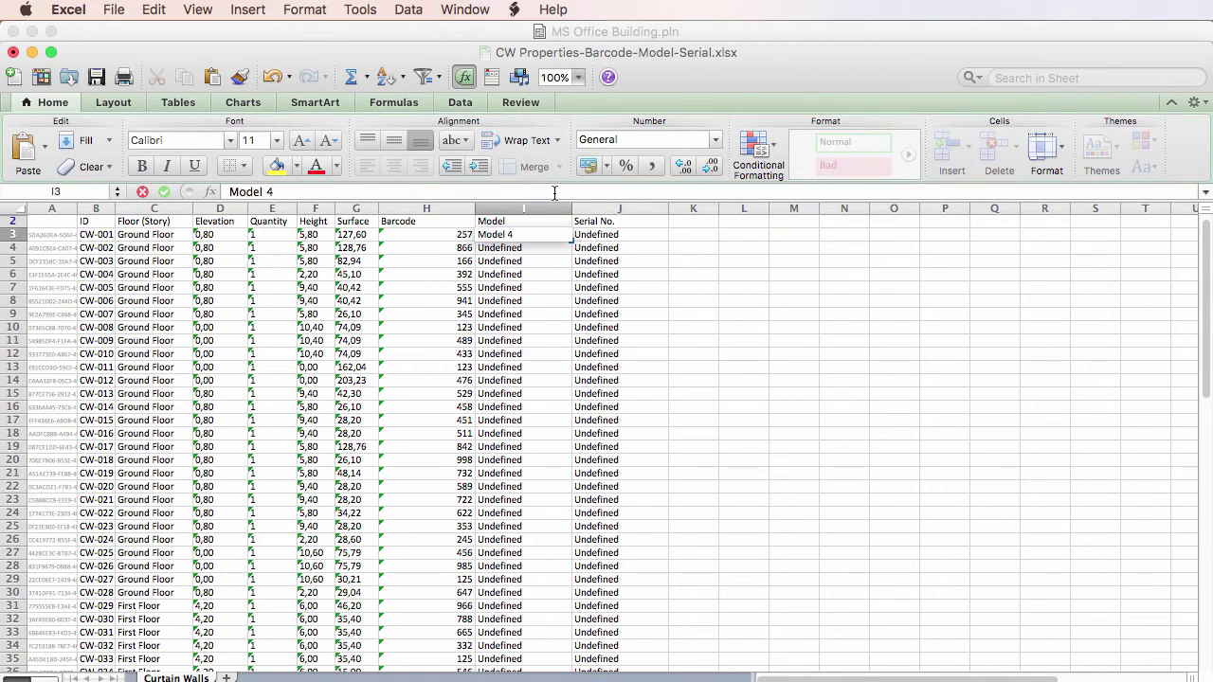
key(Return)
text(Model 4)
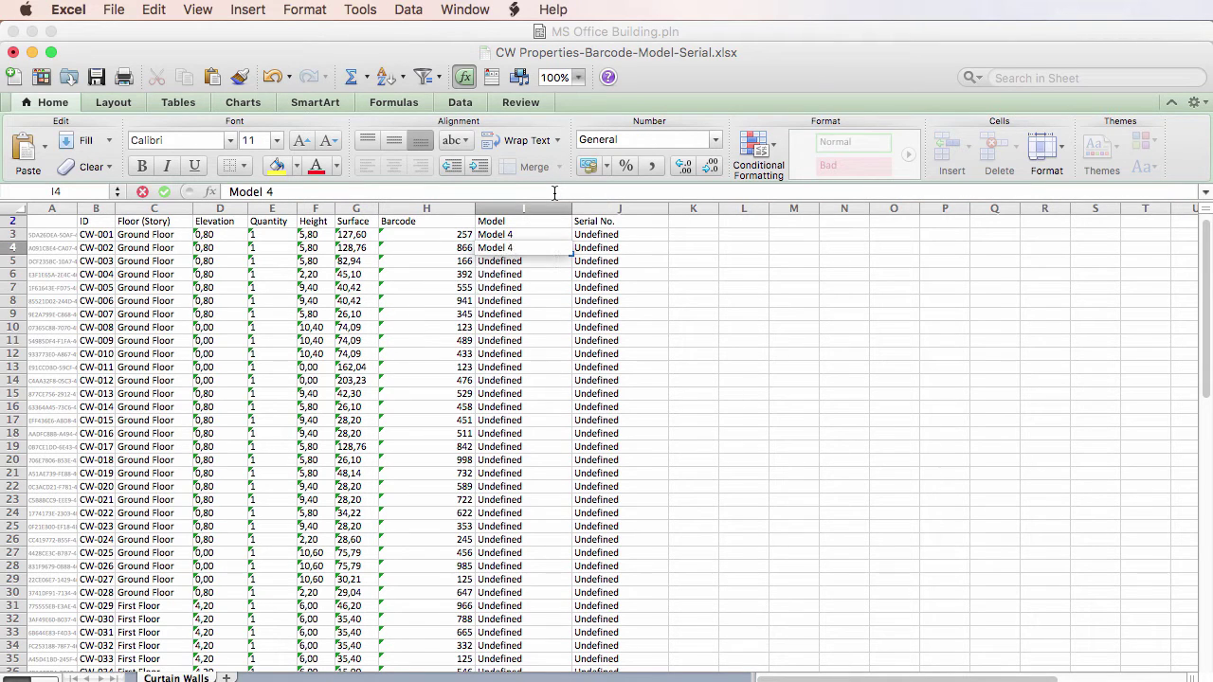
key(Return)
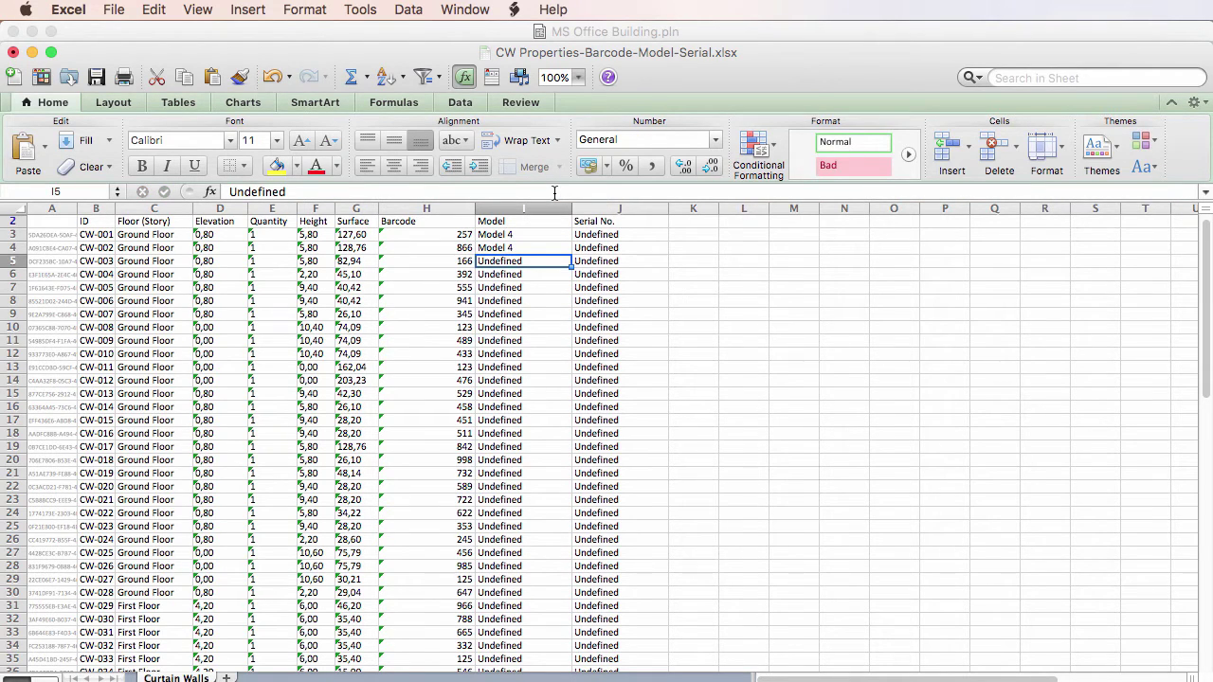
text(Model 3)
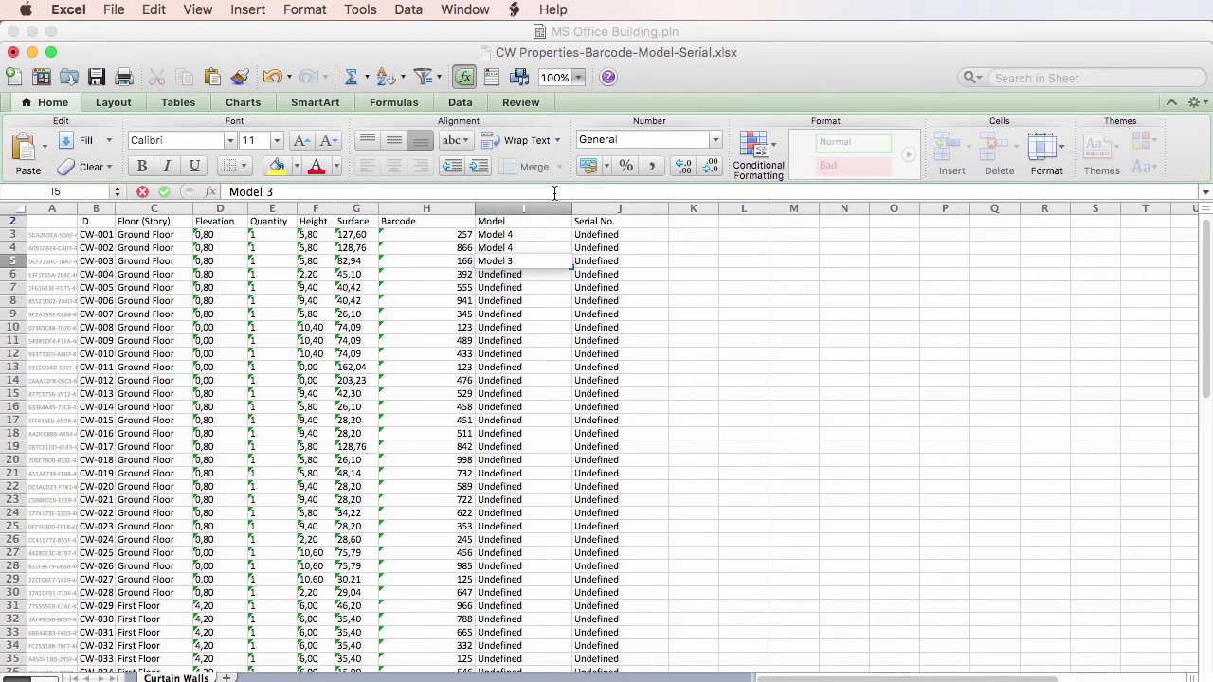
key(Return)
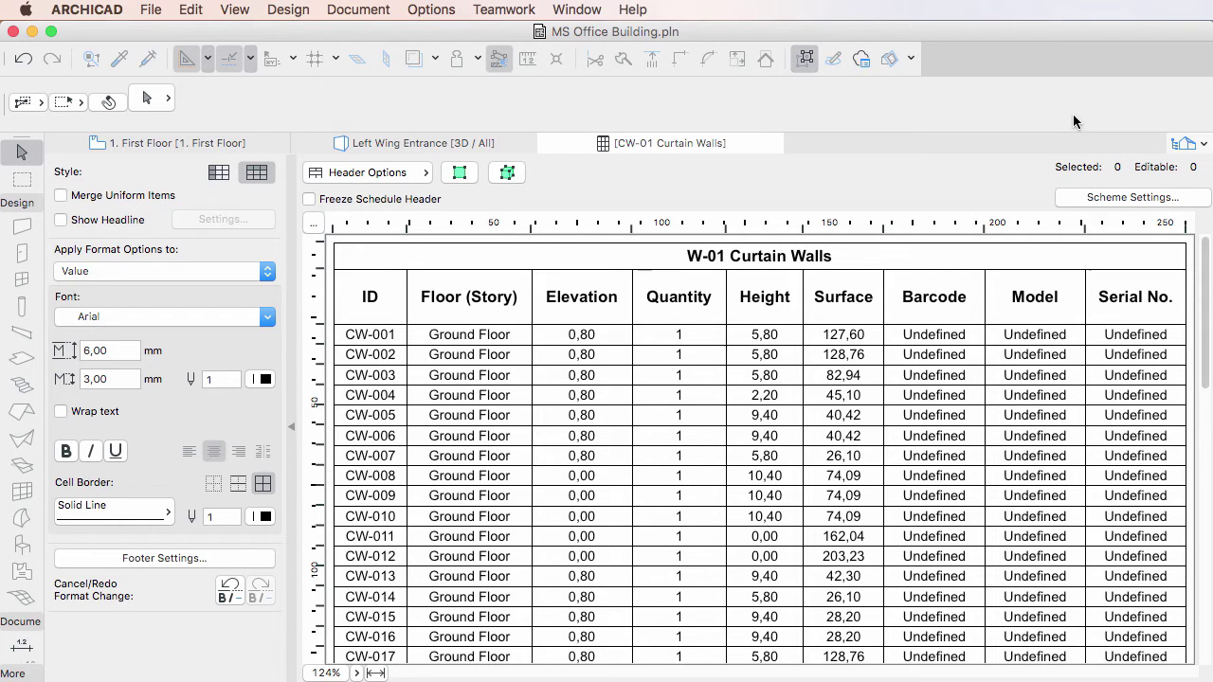
- In ARCHICAD, load CW Properties-Barcode-Model-Serial copy.xlsx from the From Consultant folder for importing property values into elements
click(152, 11)
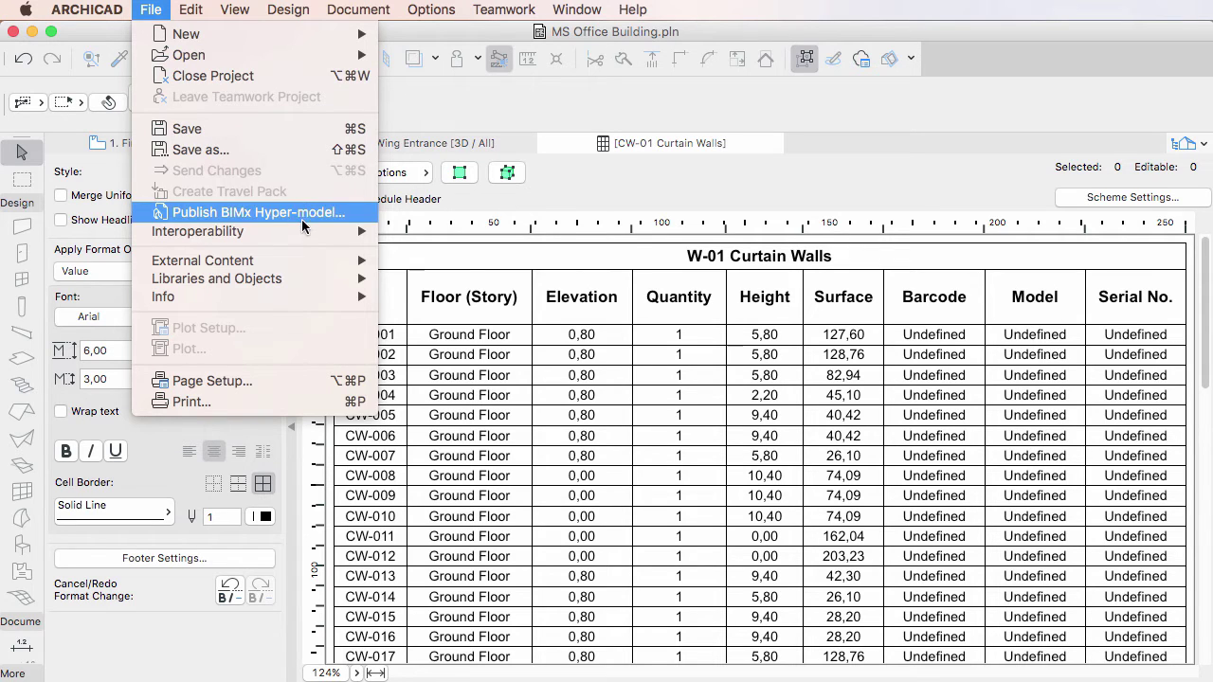
mouse_move(304, 231)
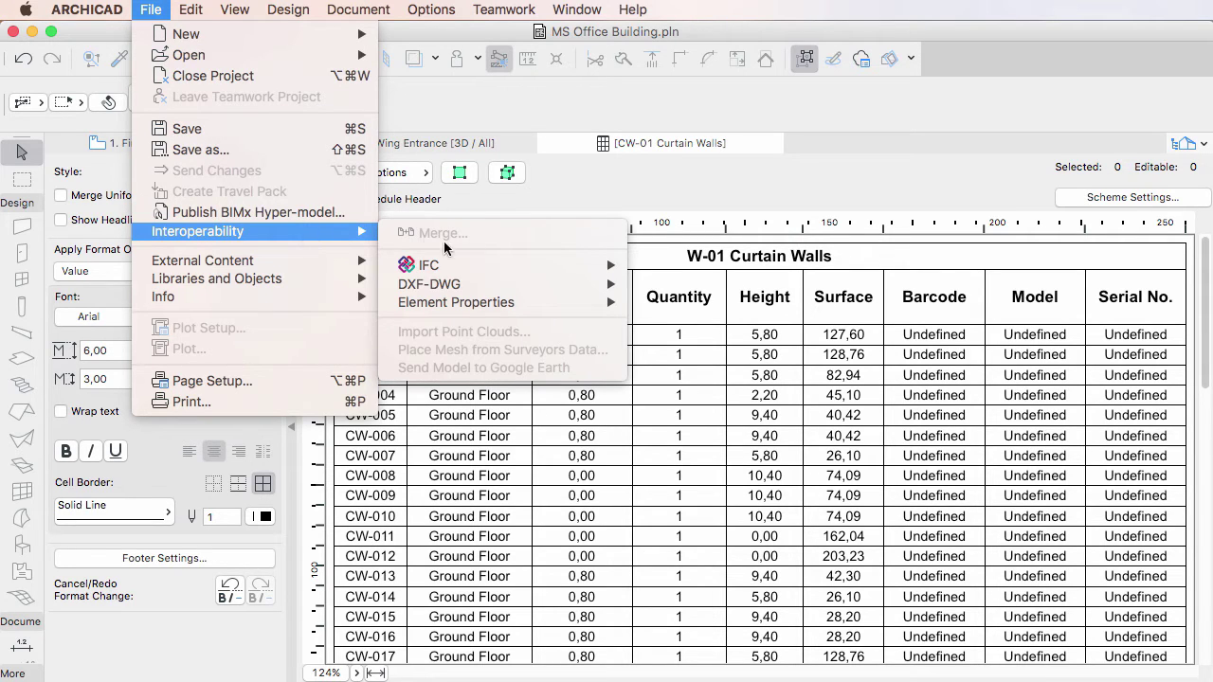
mouse_move(554, 304)
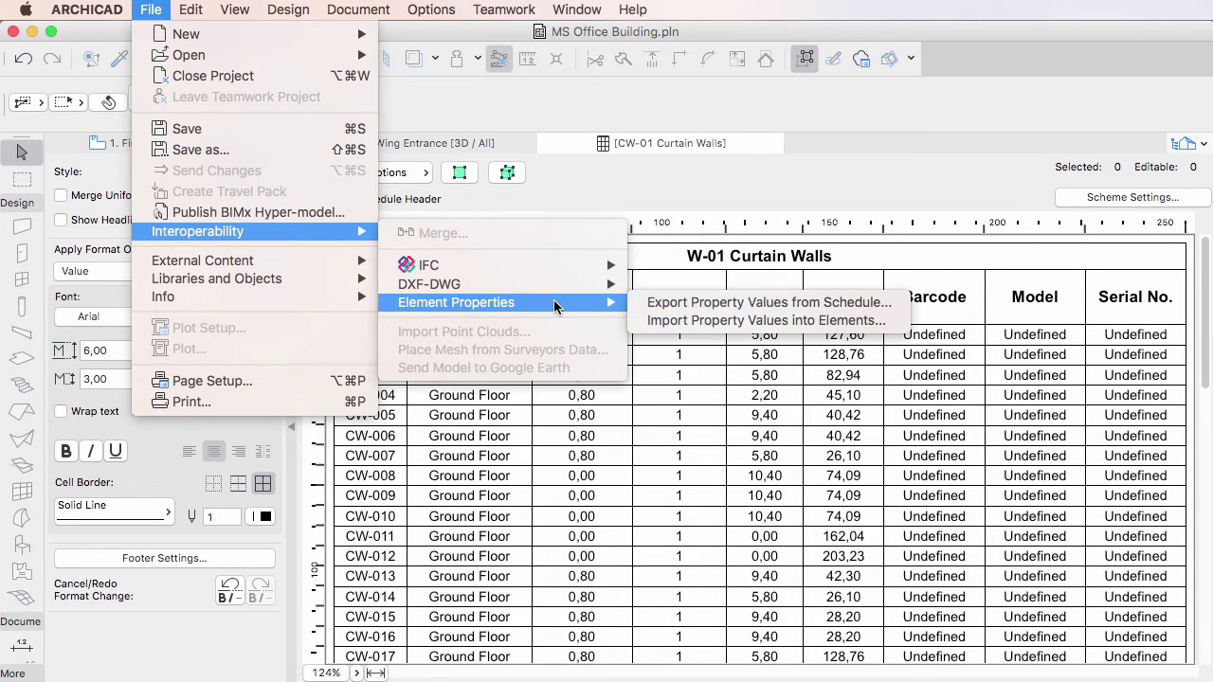
click(898, 322)
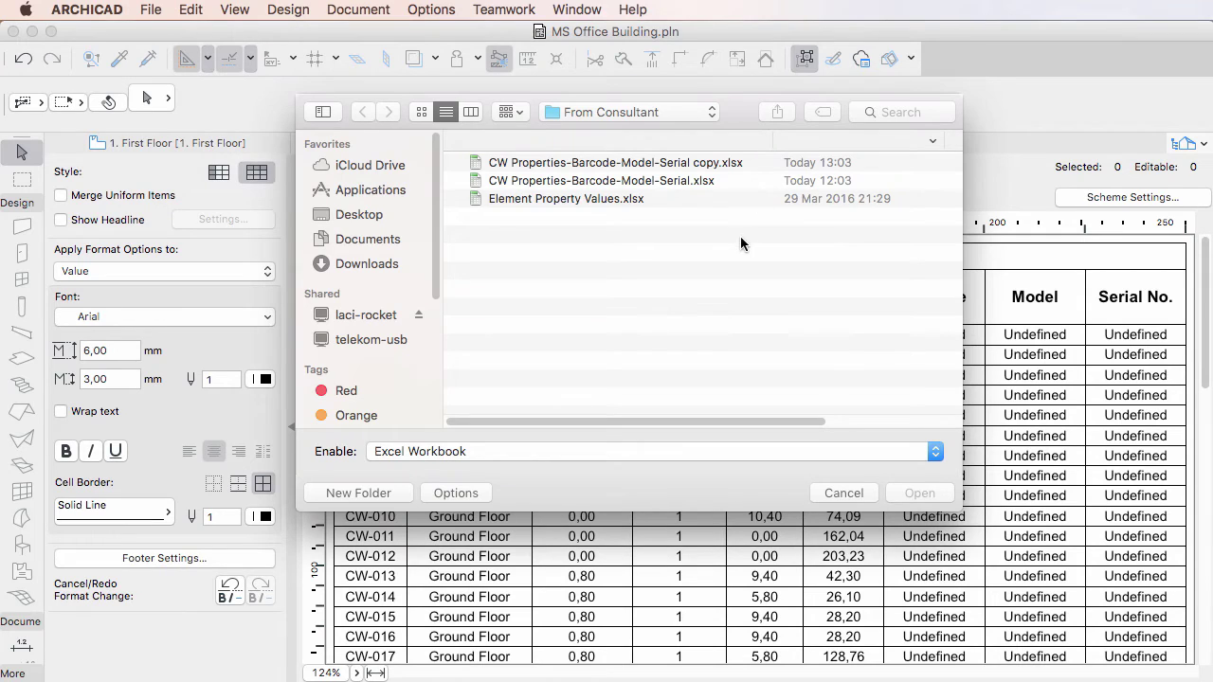
click(699, 163)
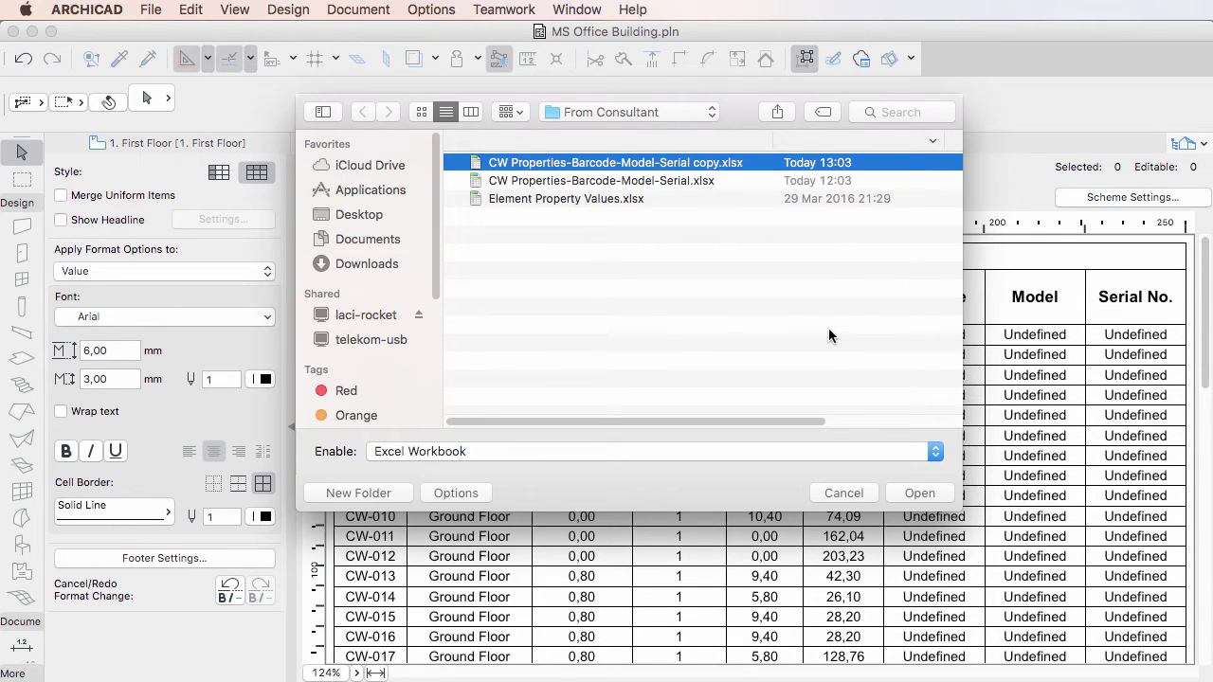
click(942, 492)
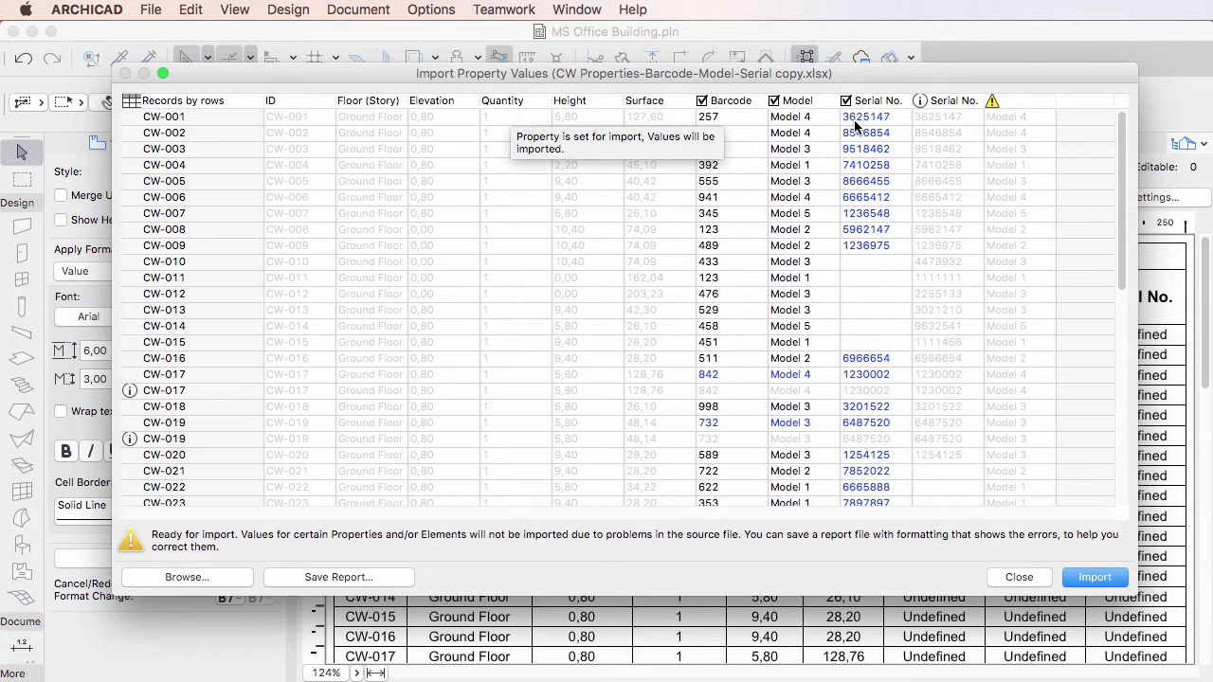
- Exclude the Barcode, Model and Serial No. properties from the import, and include all three again
click(702, 102)
click(774, 101)
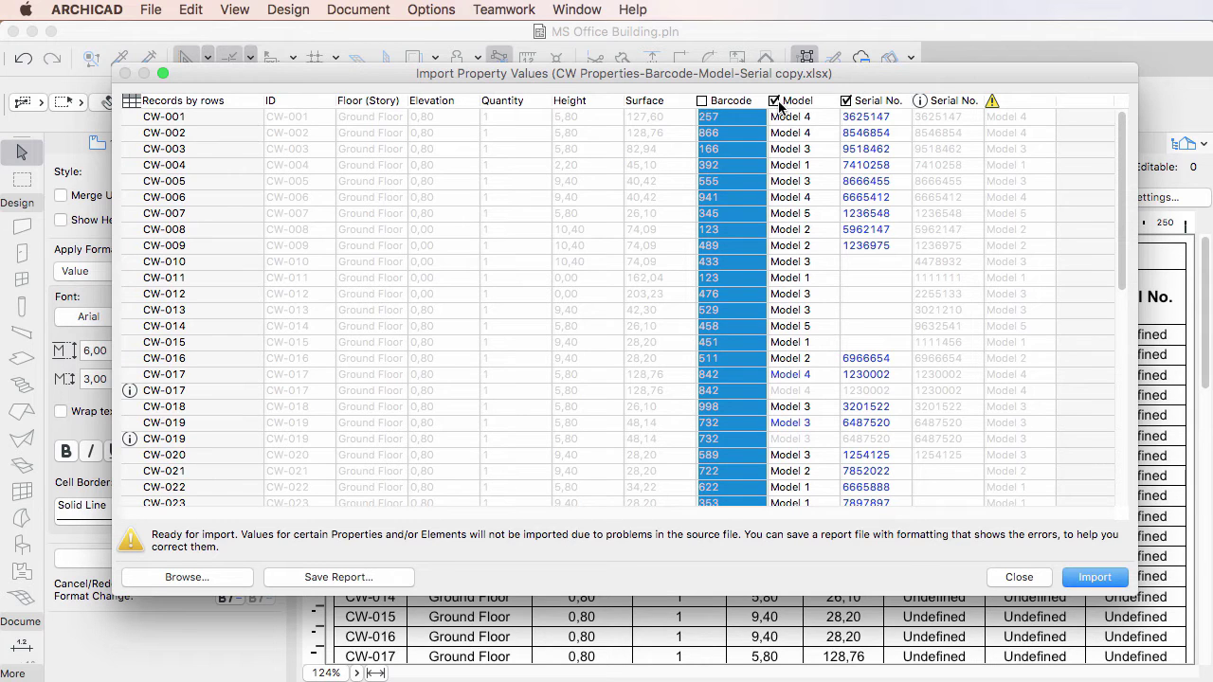
click(845, 102)
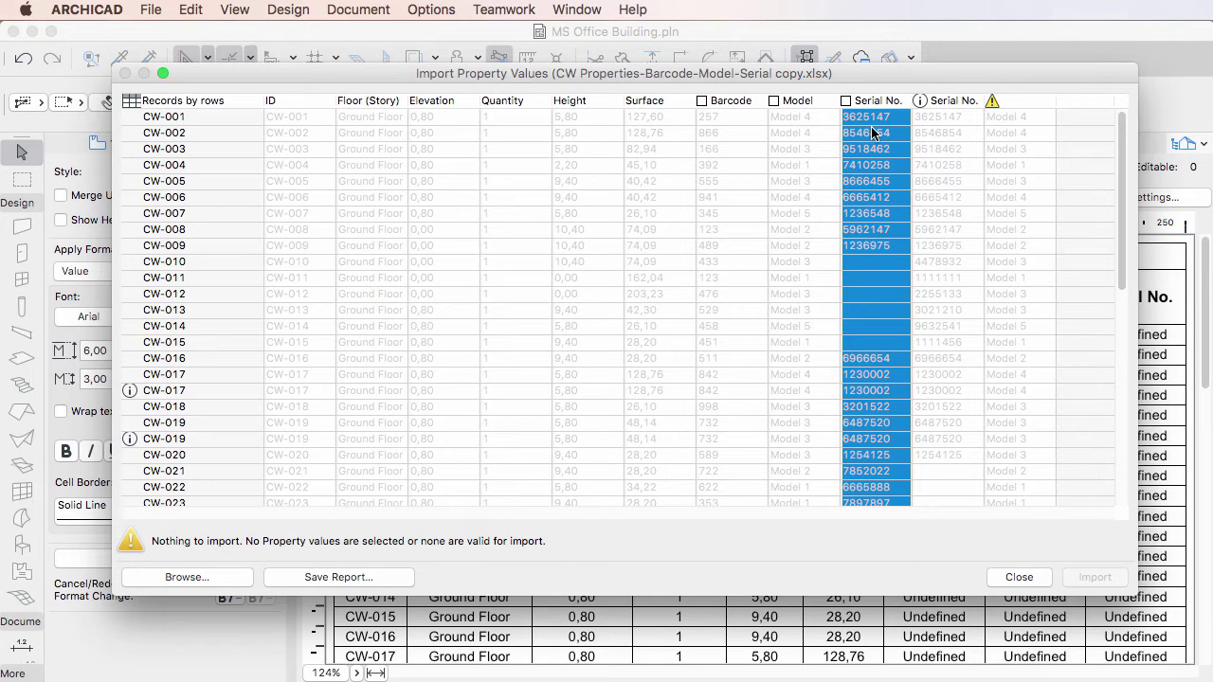
click(702, 102)
click(775, 101)
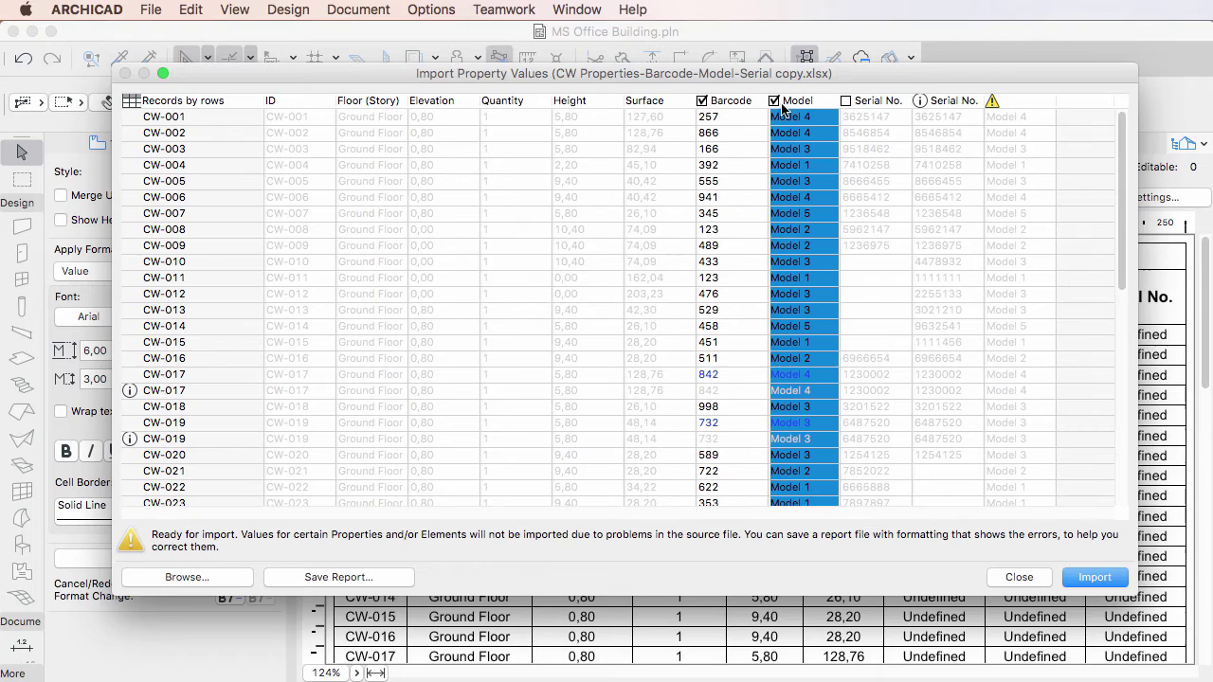
click(847, 102)
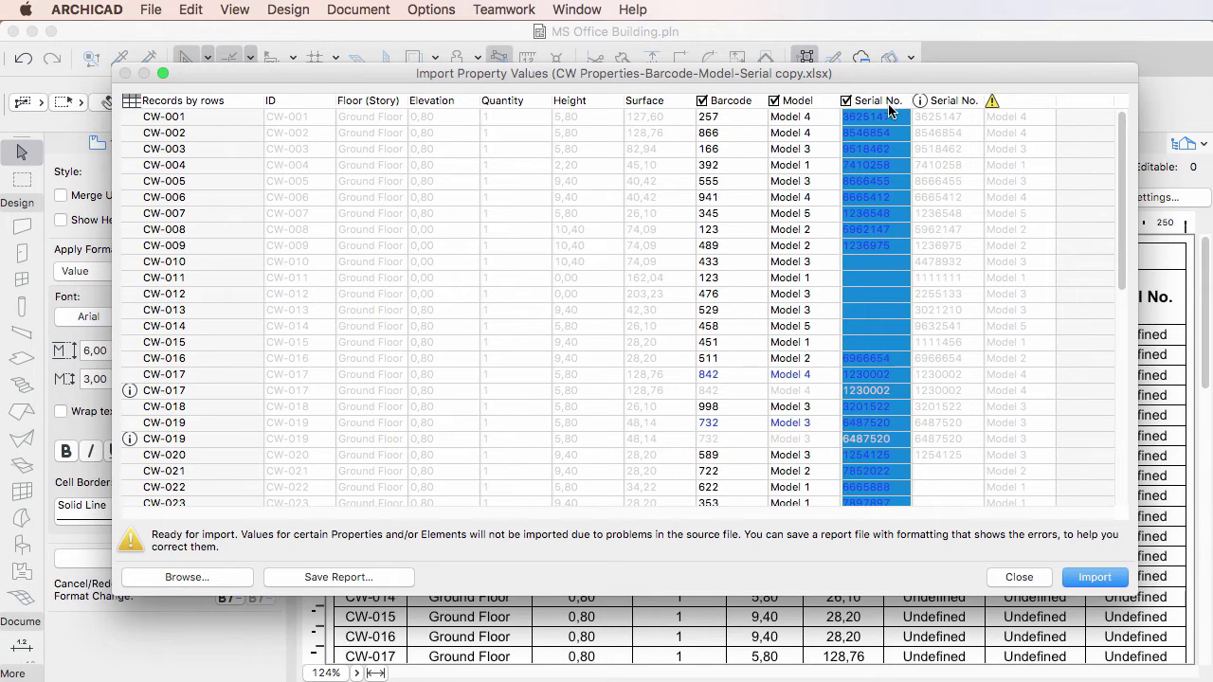
click(1087, 115)
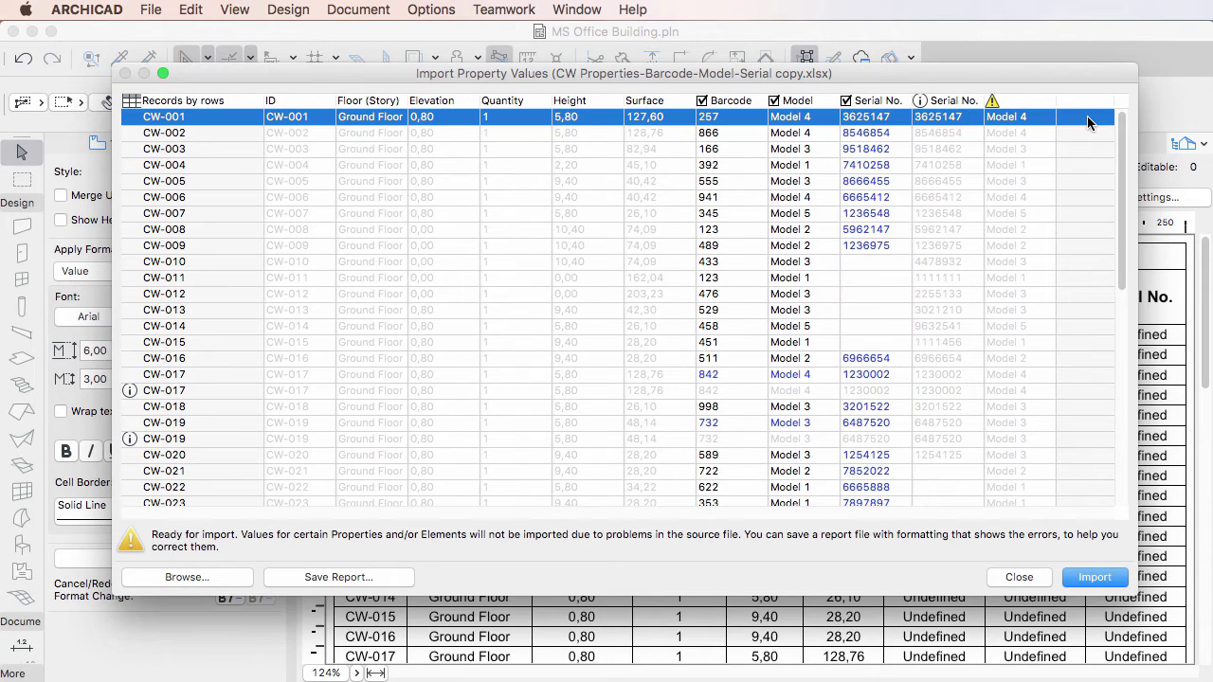
- Toggle the import preview between records by rows and records by columns, finishing with records by rows
click(232, 100)
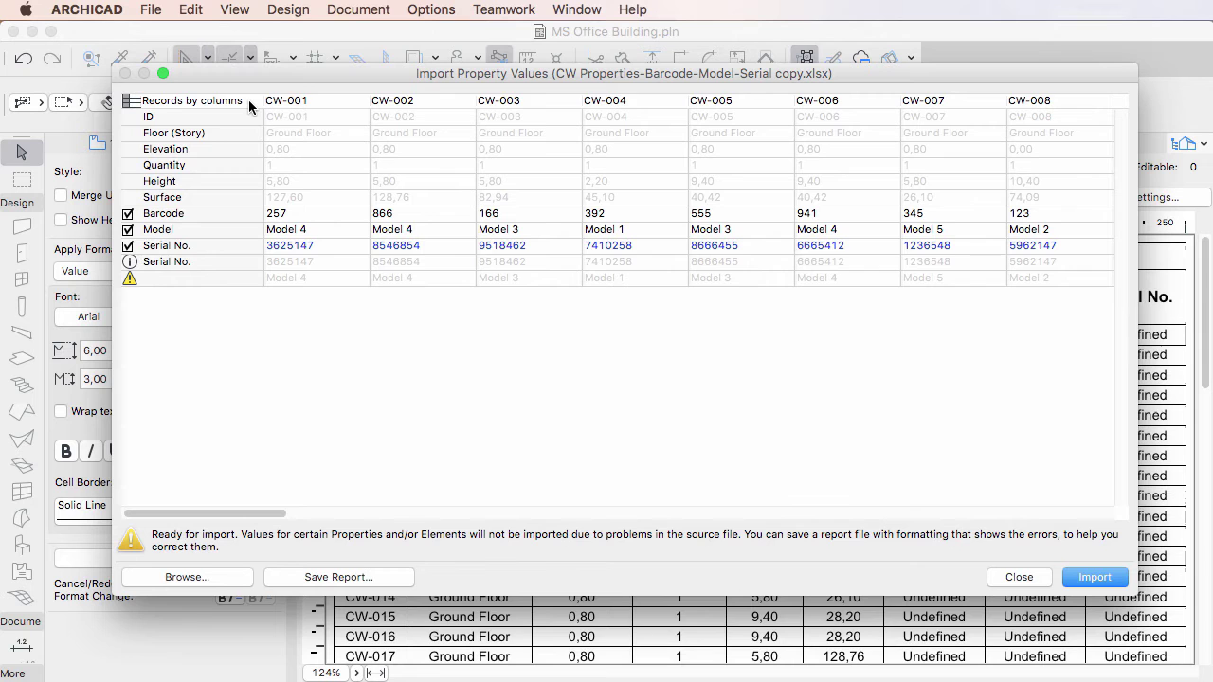
click(249, 100)
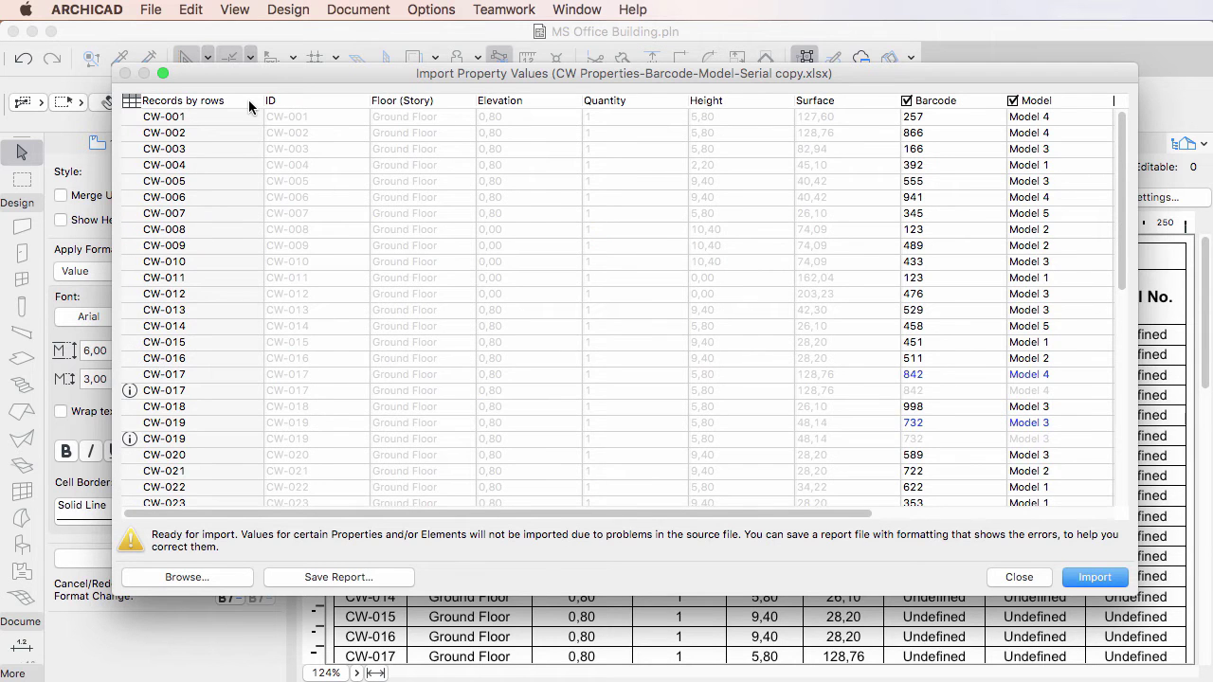
click(248, 100)
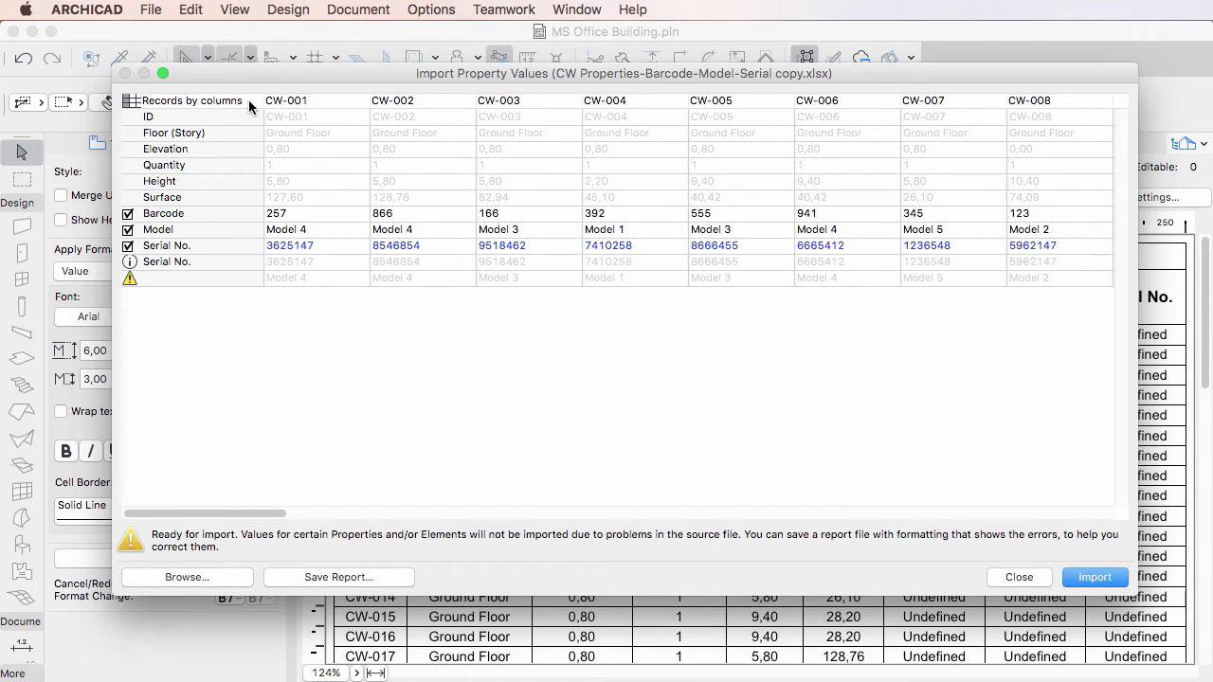
click(248, 100)
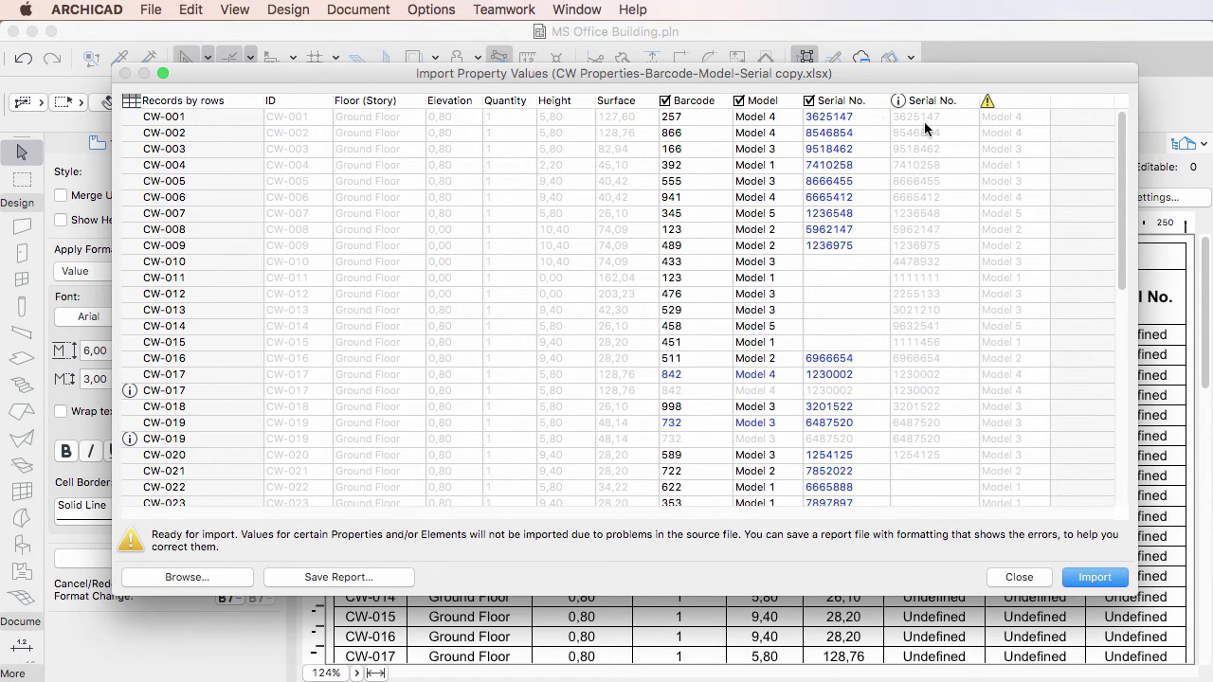
- Examine the flagged import problems: the duplicated CW-017 records and the column without a property name
click(199, 376)
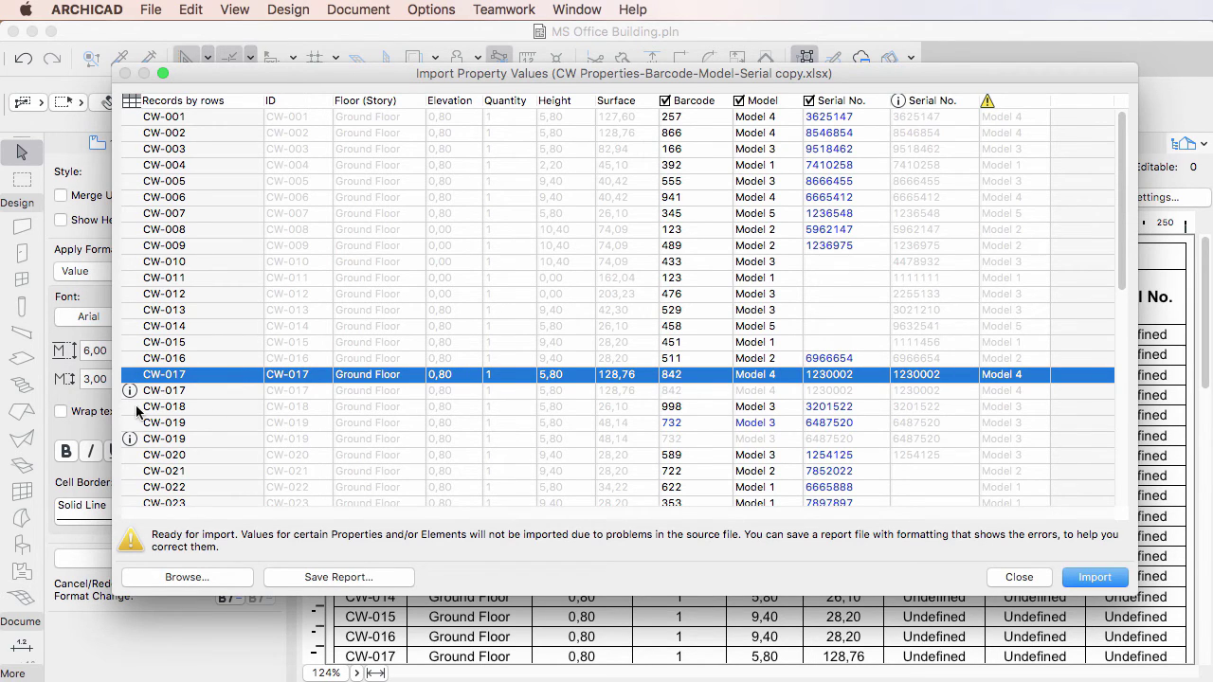
mouse_move(229, 423)
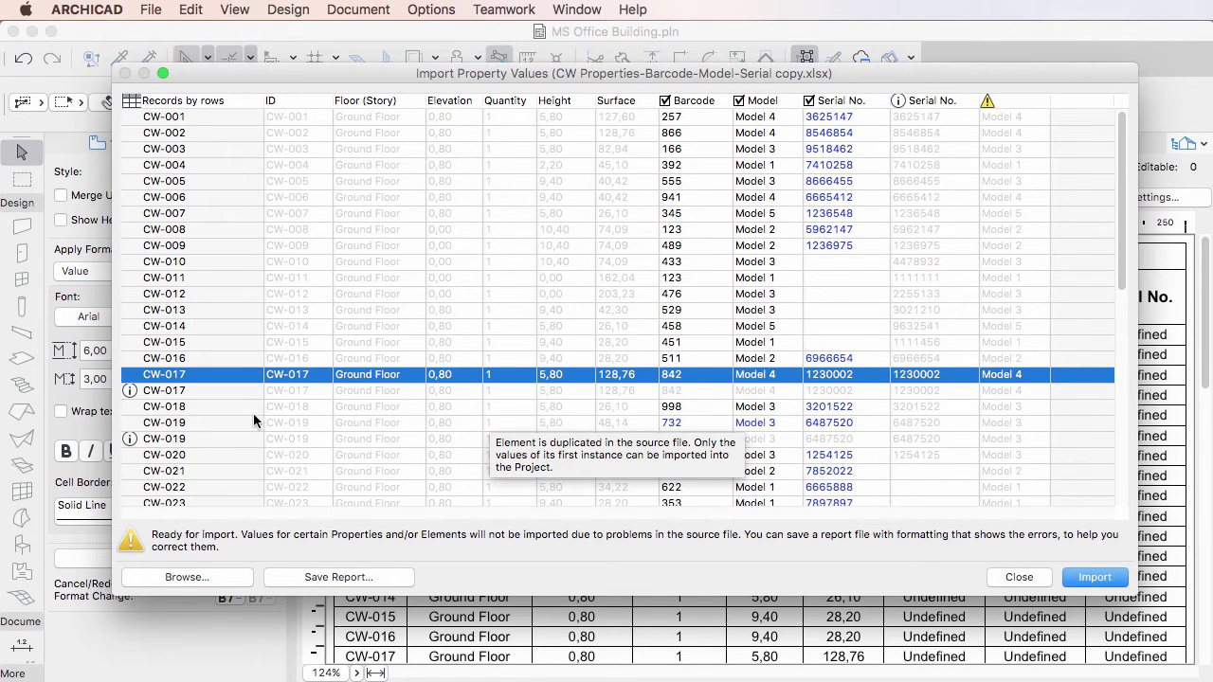
click(1029, 102)
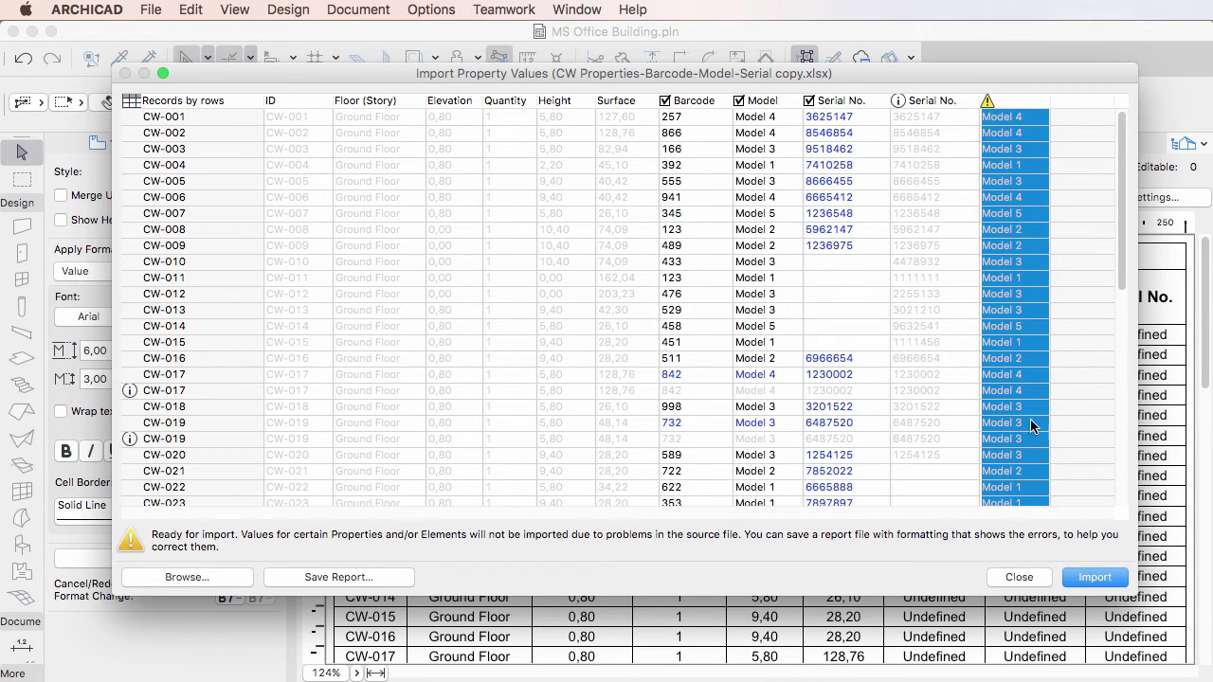
click(1081, 386)
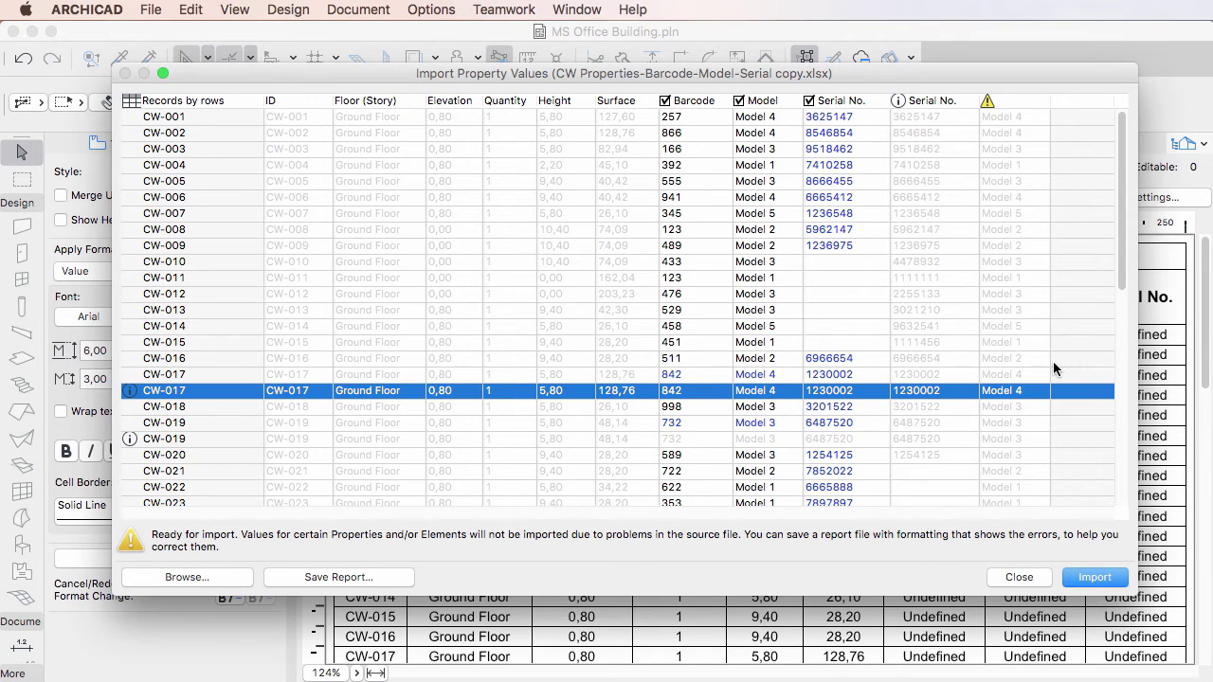
mouse_move(1053, 360)
click(240, 581)
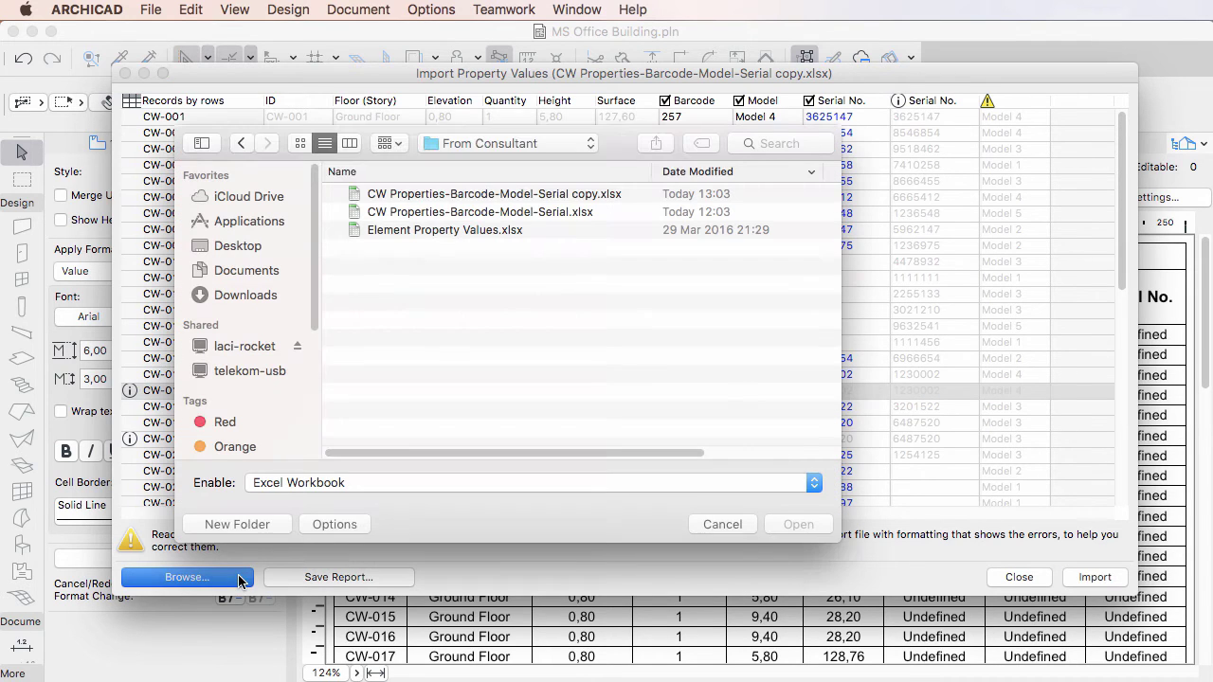
click(552, 214)
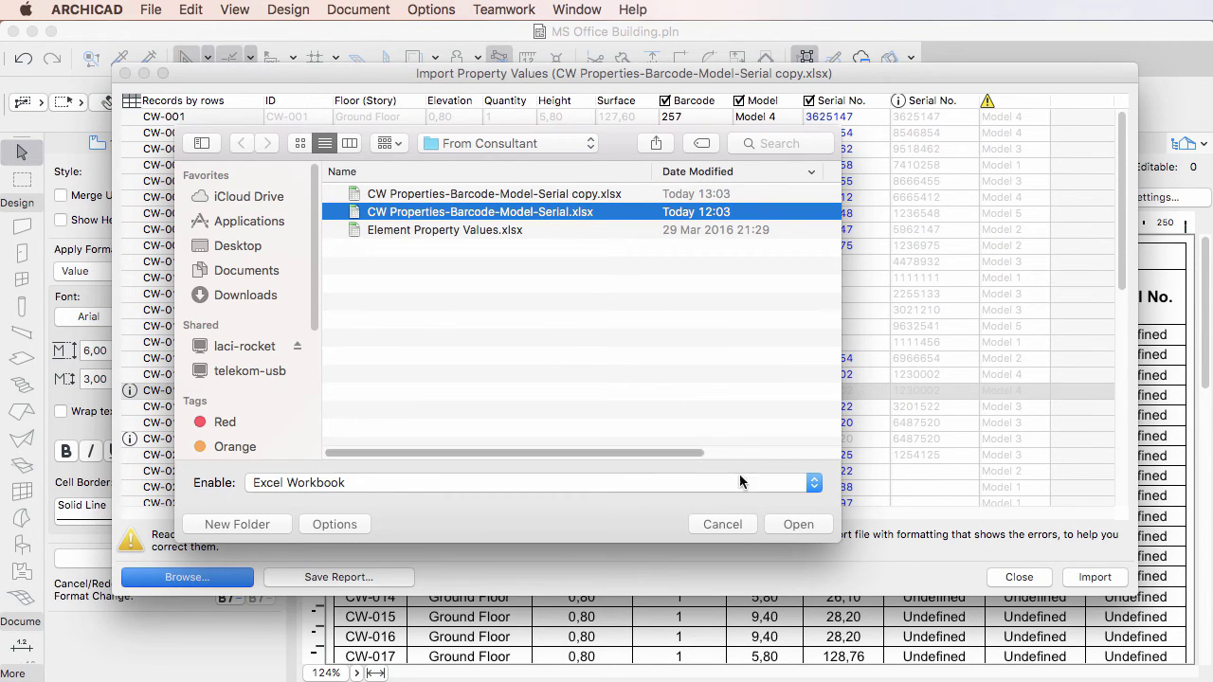
click(749, 527)
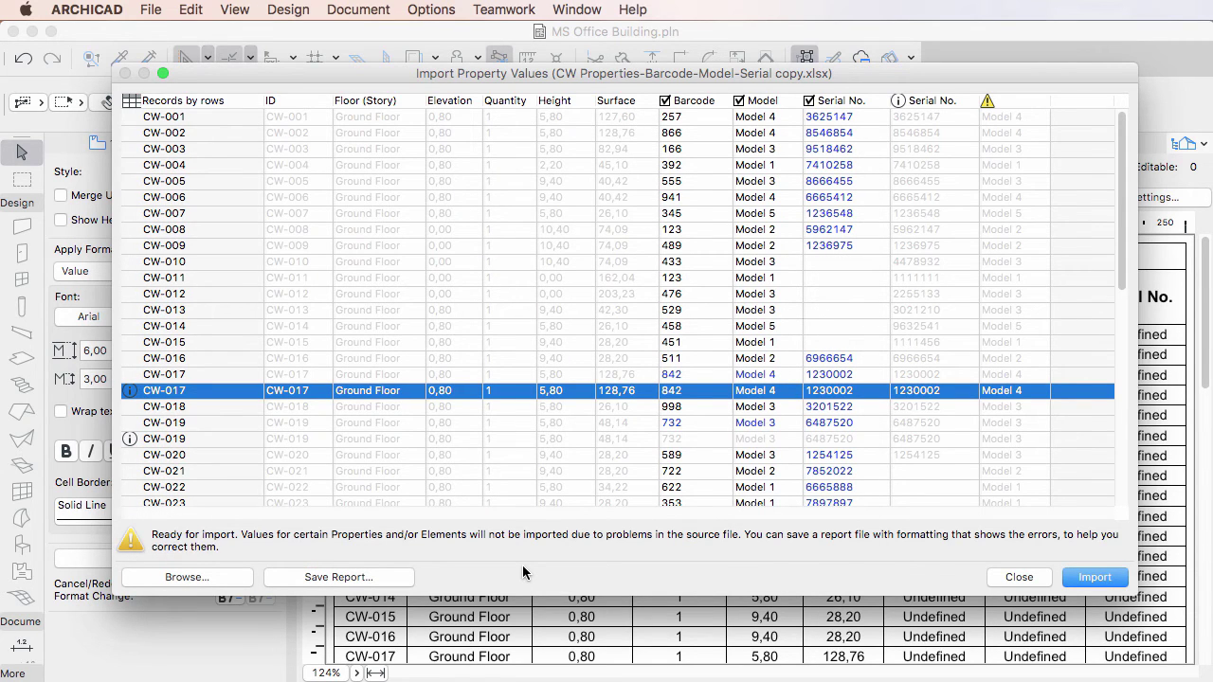
- Save the import error report as Report for CW Properties-Barcode-Model-Serial copy.xlsx in the From Consultant folder
click(395, 576)
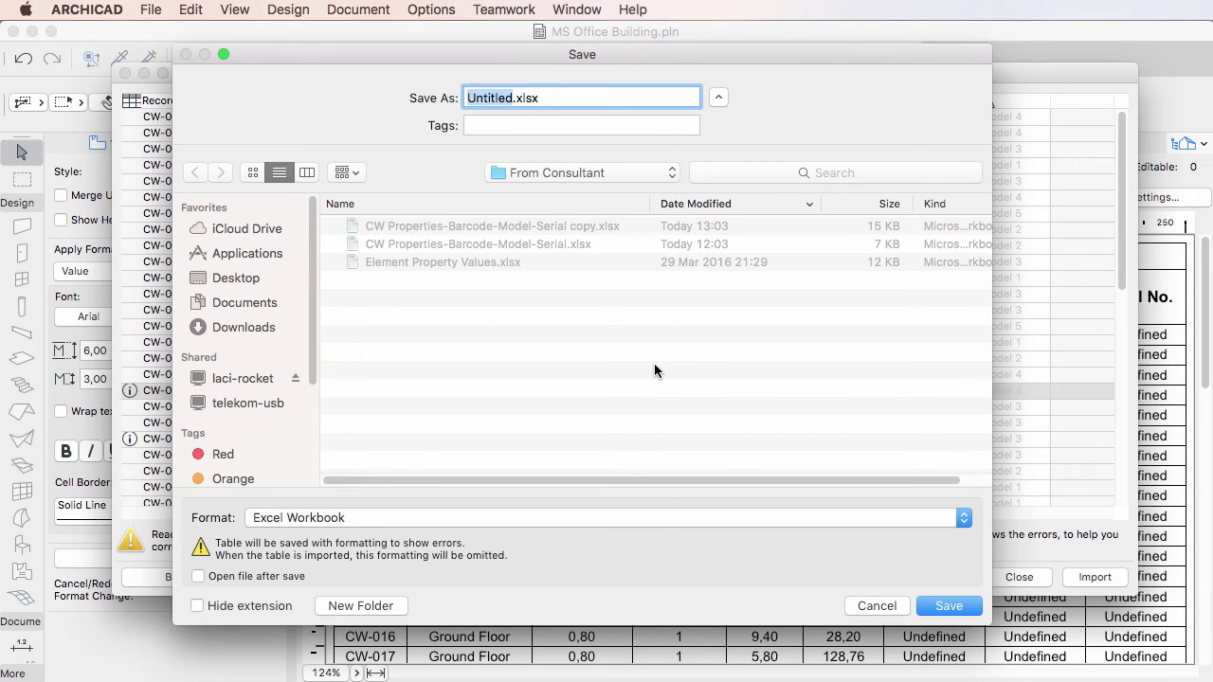
click(538, 230)
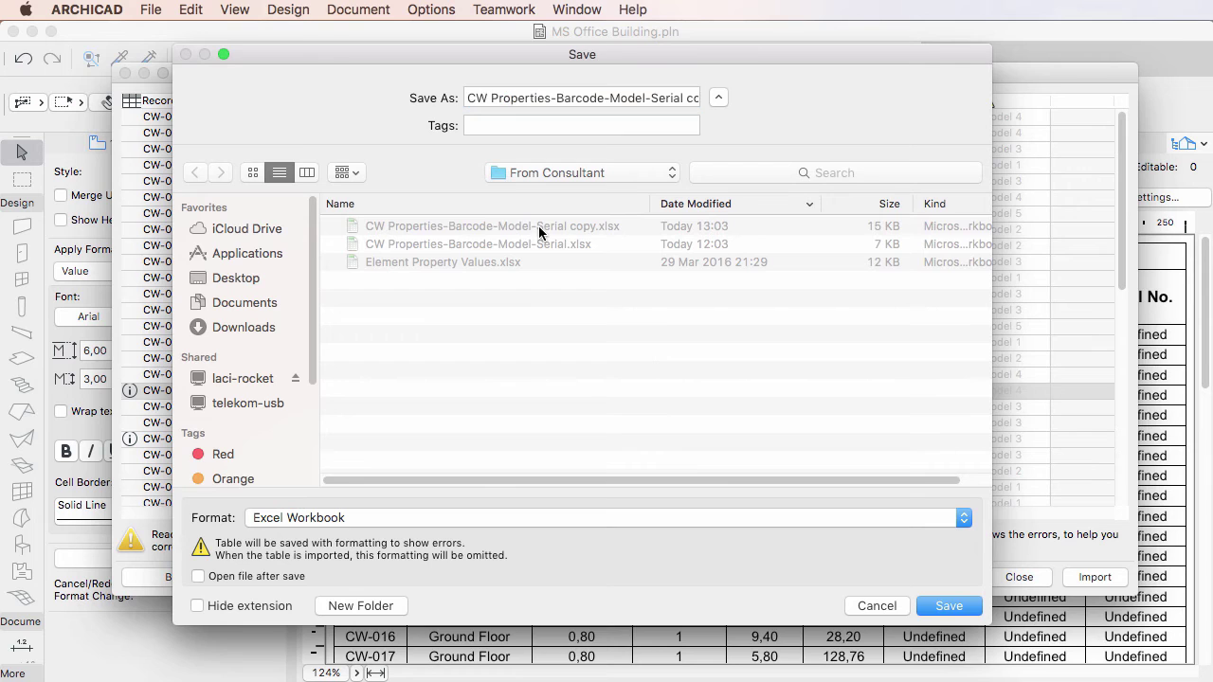
click(474, 99)
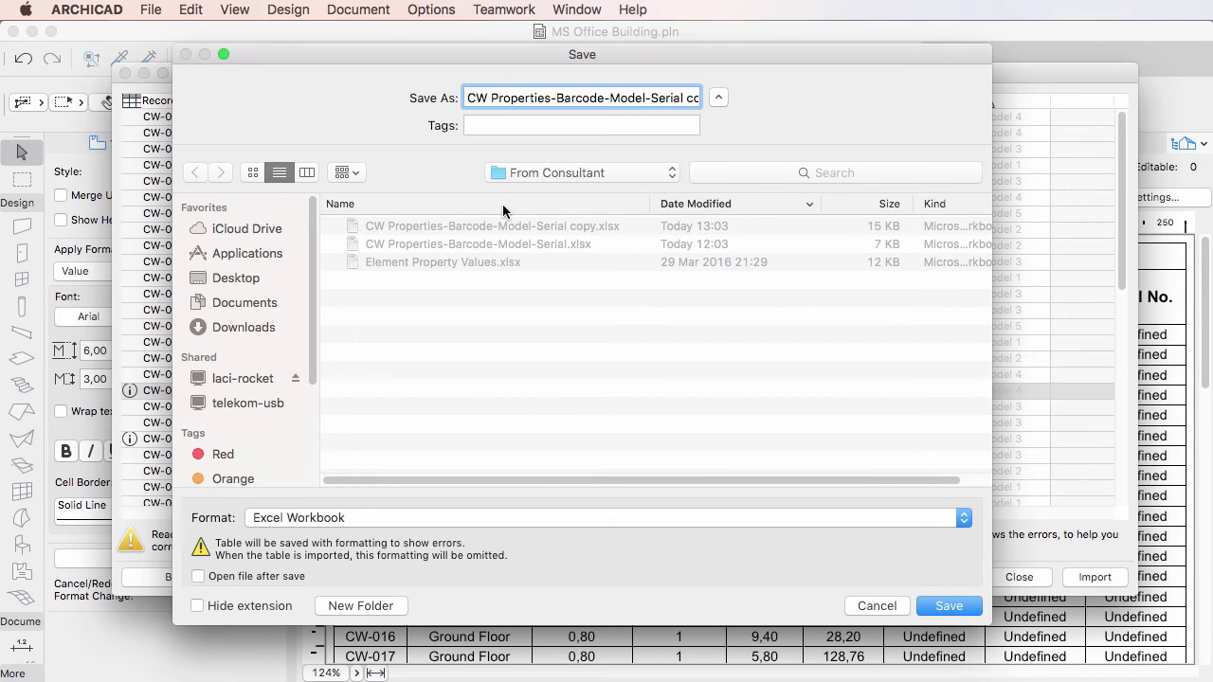
text(Report )
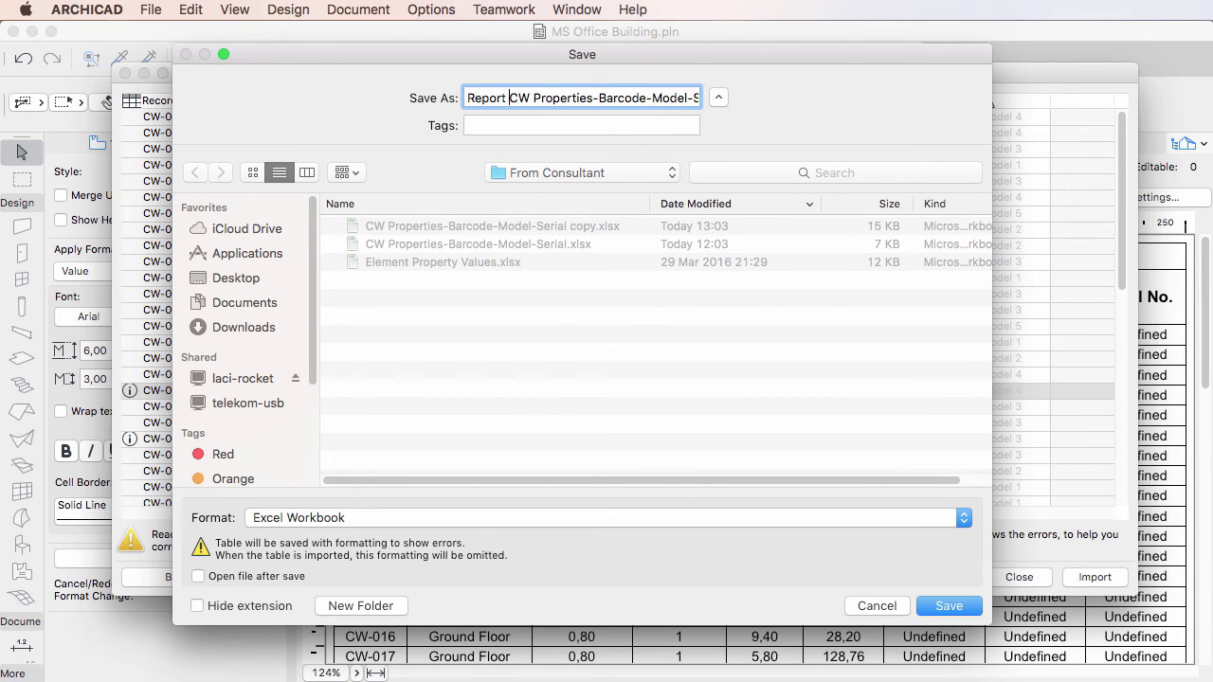
text(for)
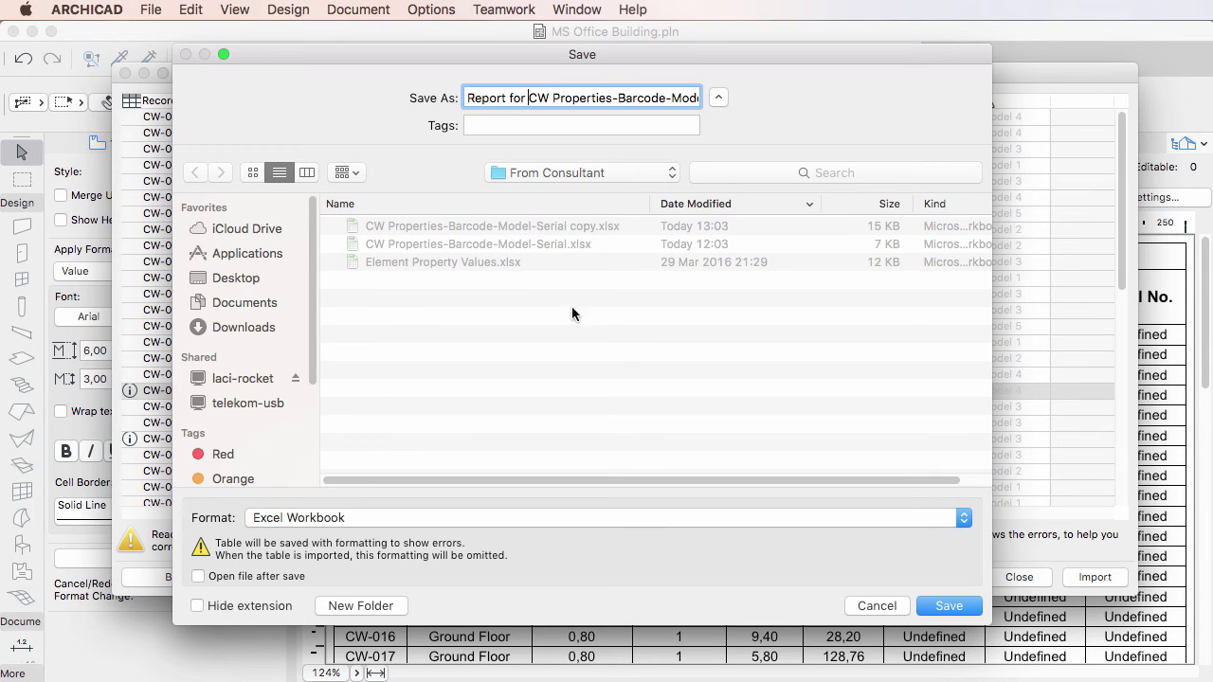
click(965, 610)
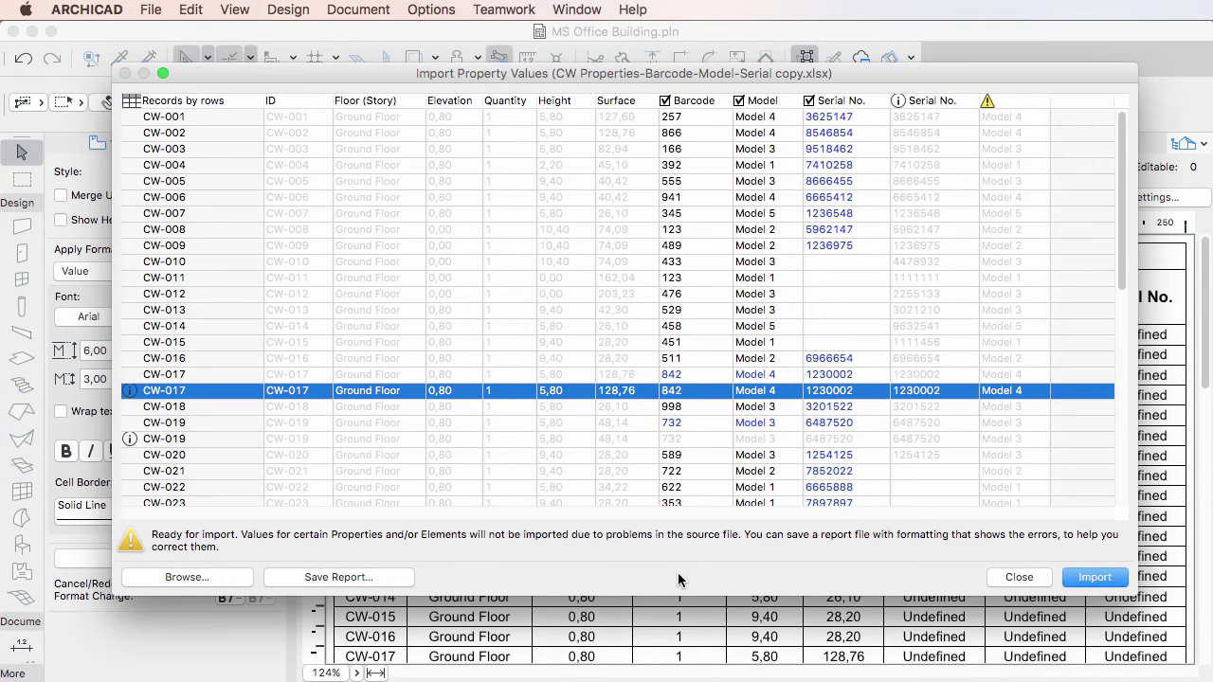
- Load the corrected workbook CW Properties-Barcode-Model-Serial.xlsx as the source for the property value import
click(1042, 583)
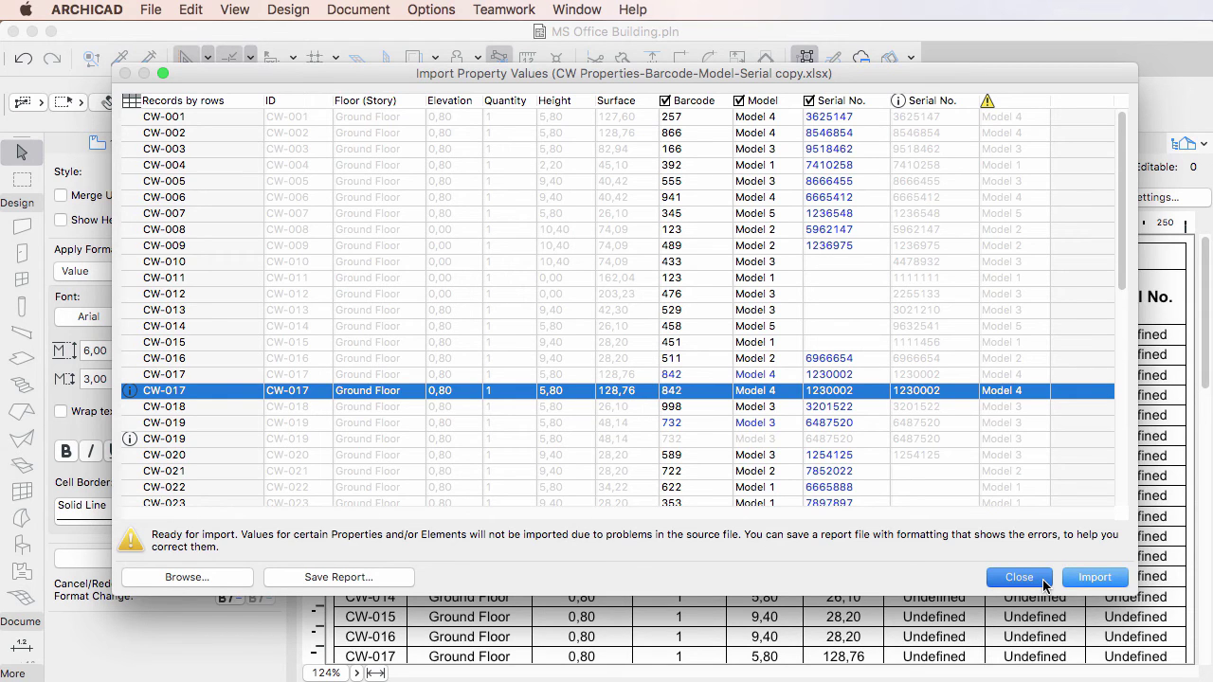
click(143, 581)
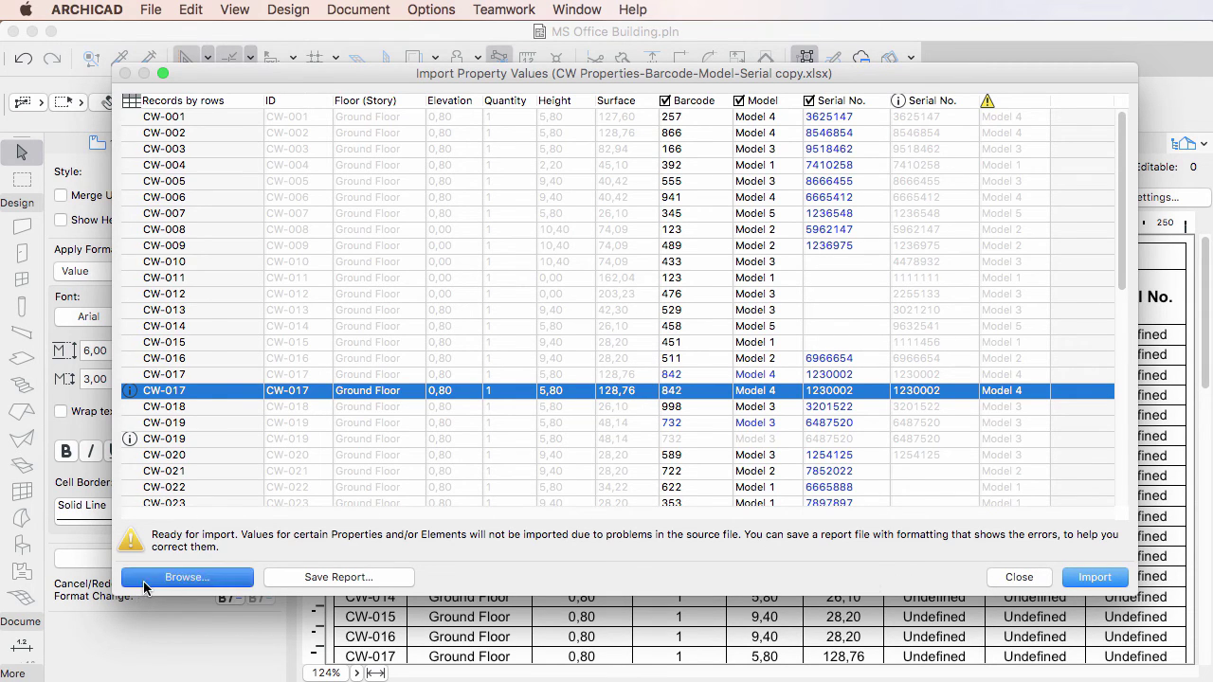
double_click(460, 228)
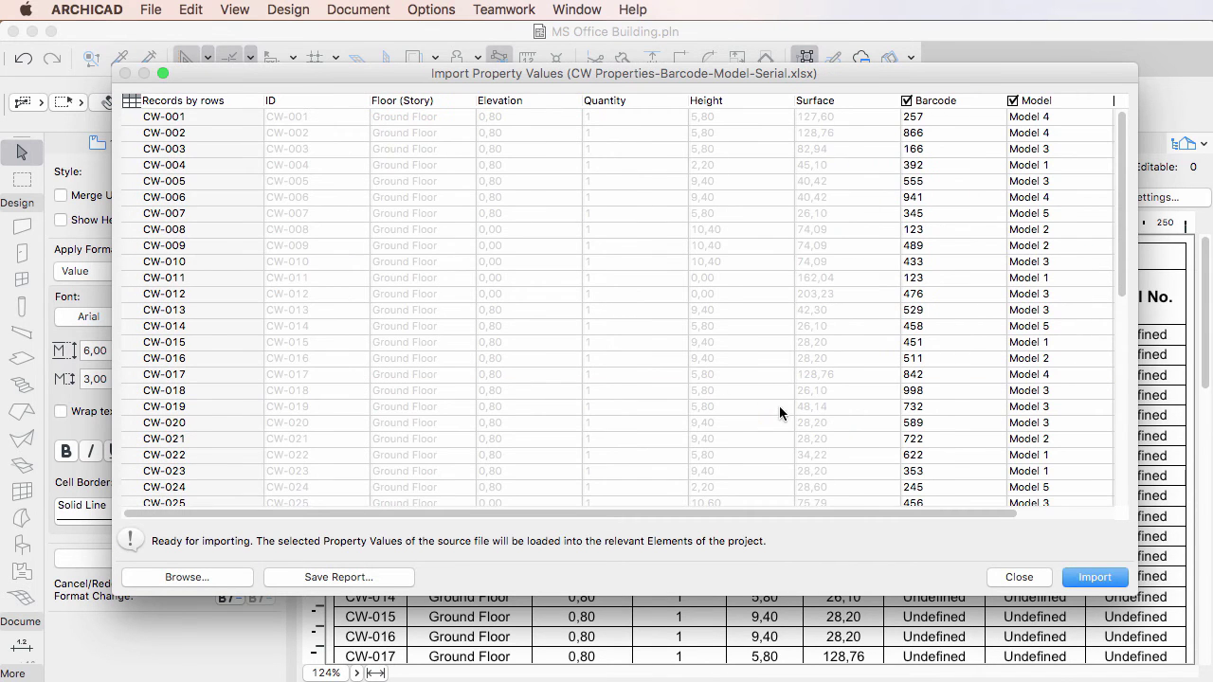
- Import the Barcode, Model and Serial No. values into the curtain walls and review the schedule
click(1031, 513)
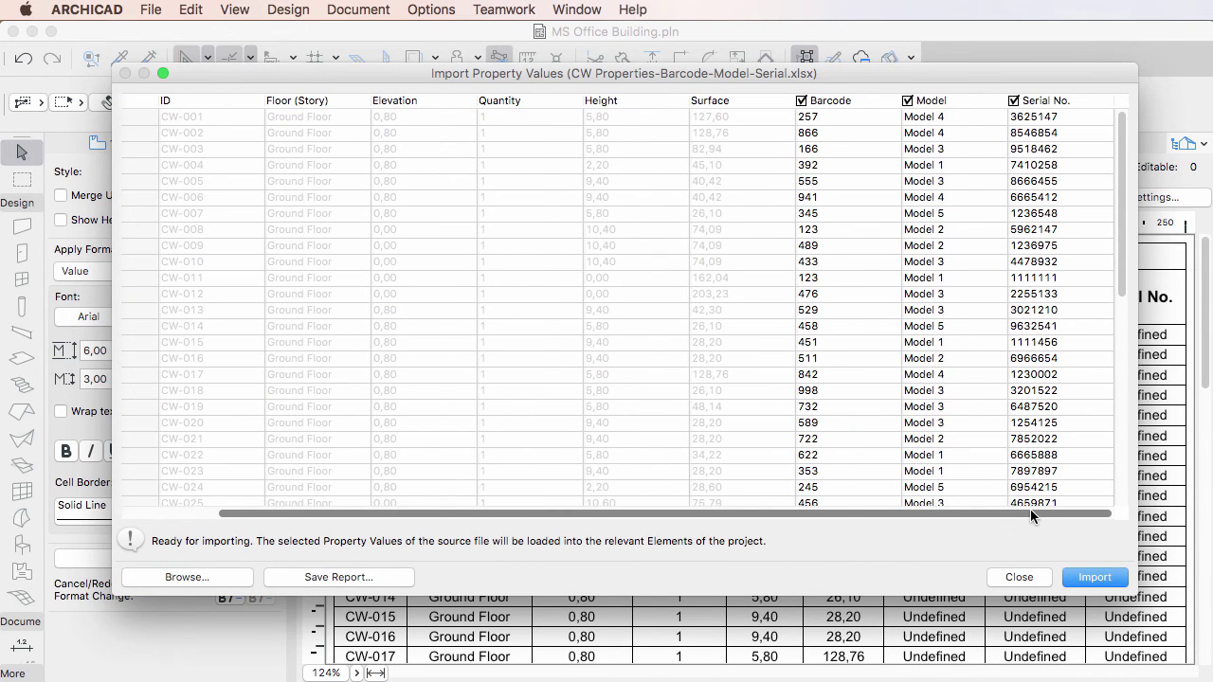
click(1119, 582)
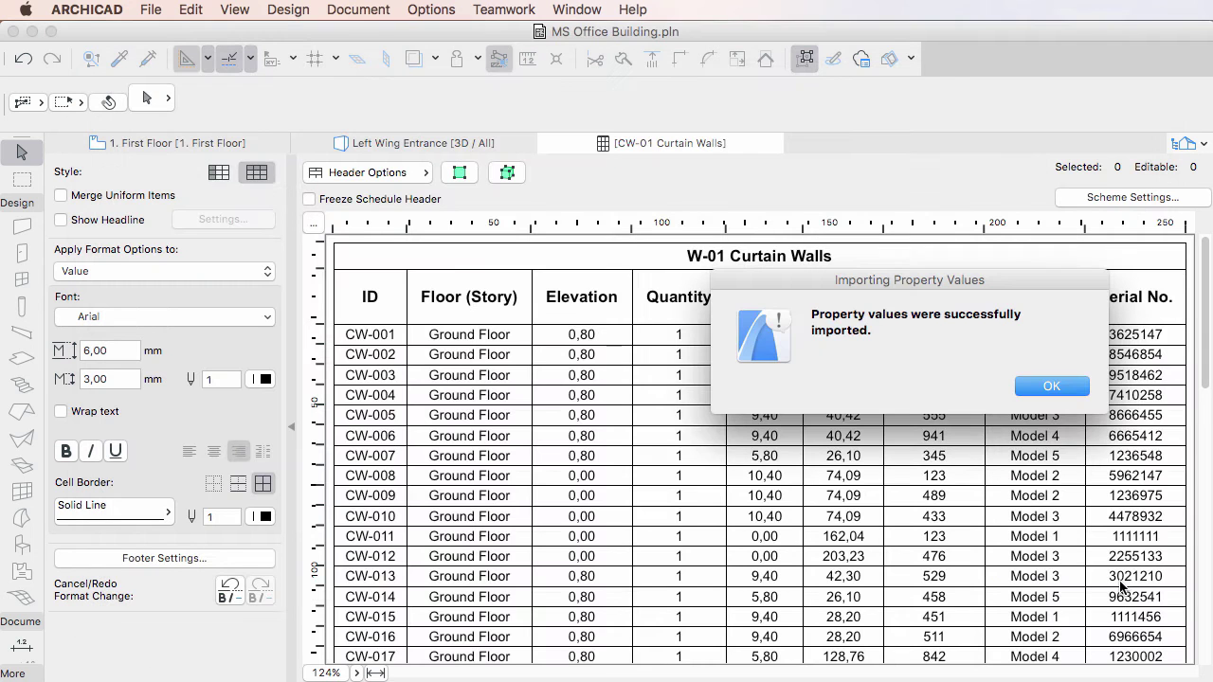
click(1052, 387)
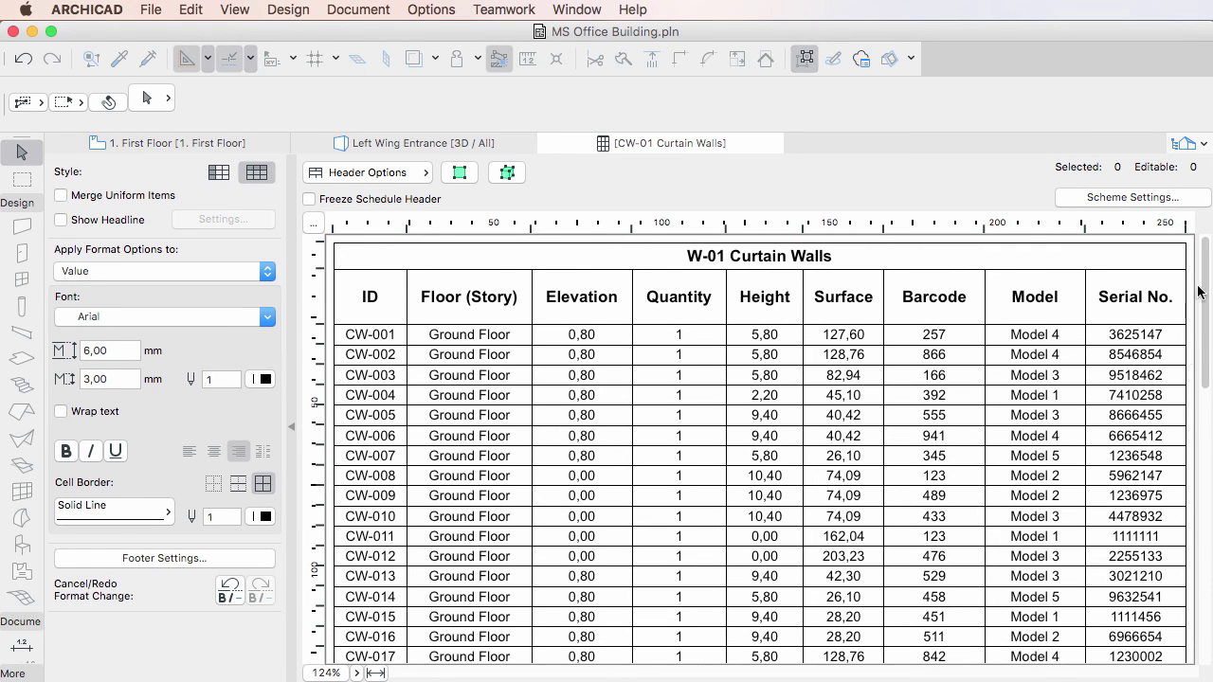
drag(1208, 274, 1204, 228)
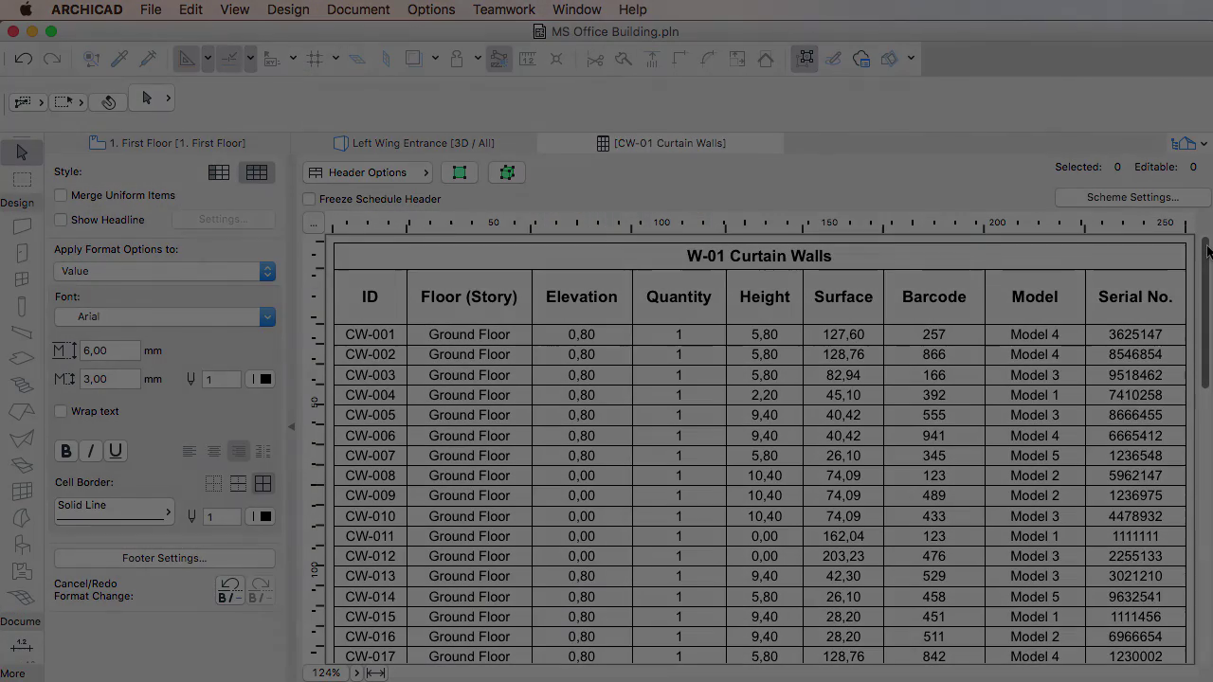